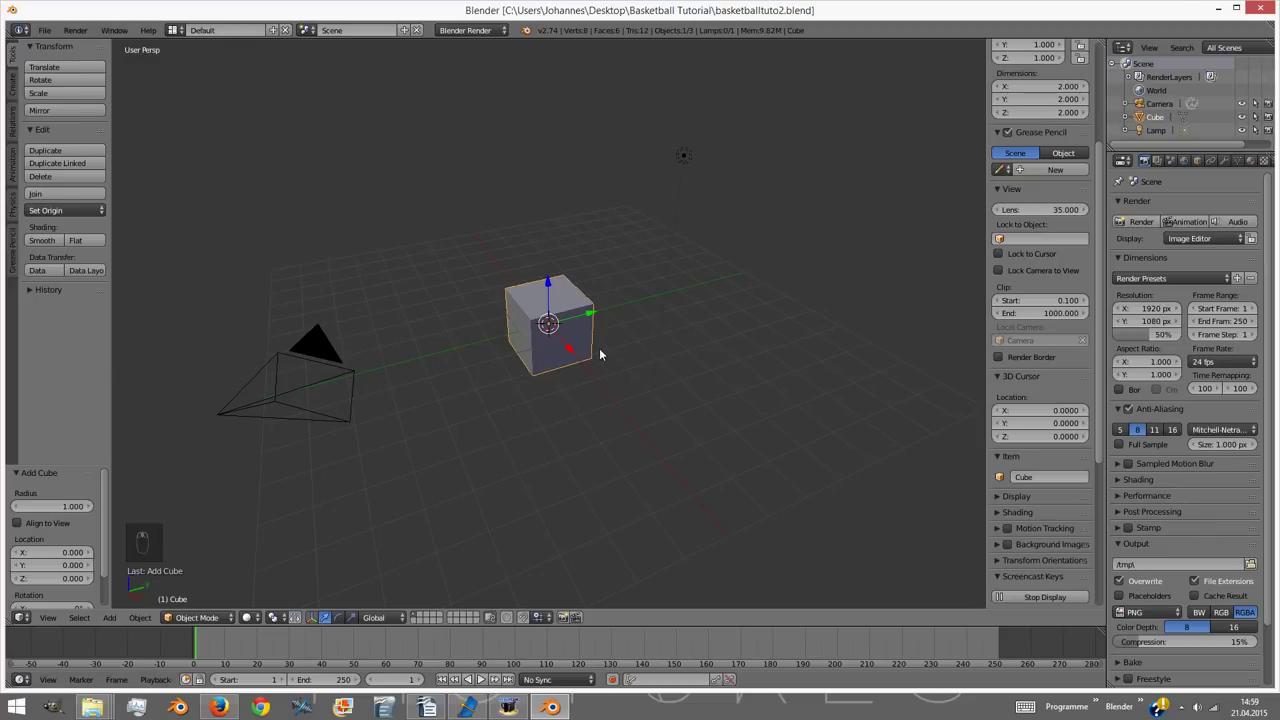
# Delete the default cube and add a UV sphere at the scene origin.
pyautogui.press('x')
pyautogui.click(600, 351)
pyautogui.hotkey('shift', 'a')
pyautogui.moveTo(600, 350)
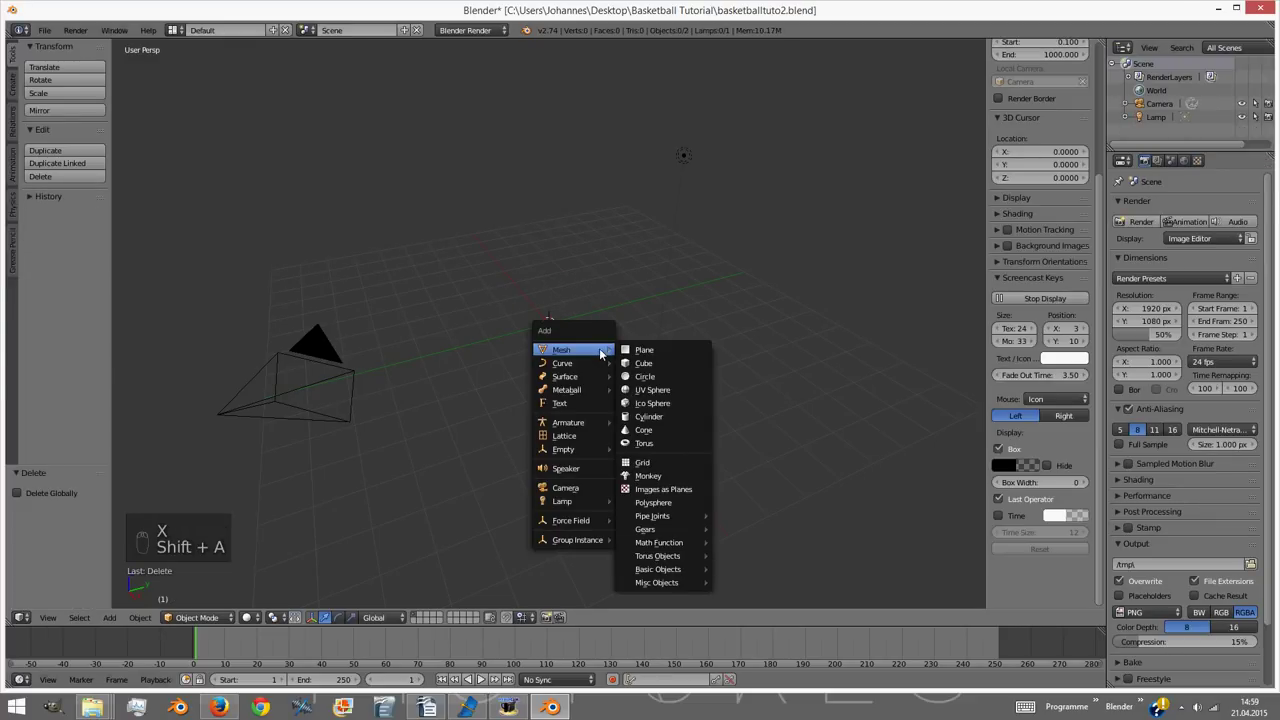
pyautogui.click(668, 389)
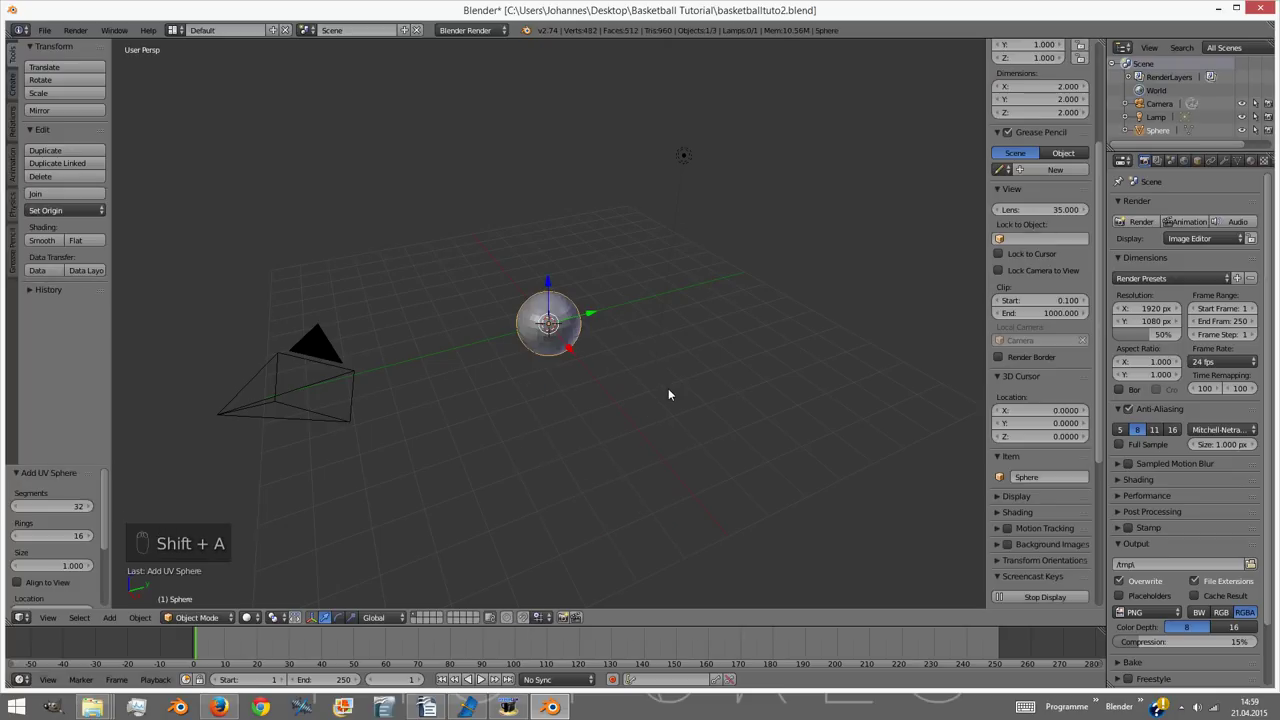
# Switch to a zoomed-in top orthographic view of the sphere.
pyautogui.moveTo(585, 345); pyautogui.dragTo(573, 389, button='middle')
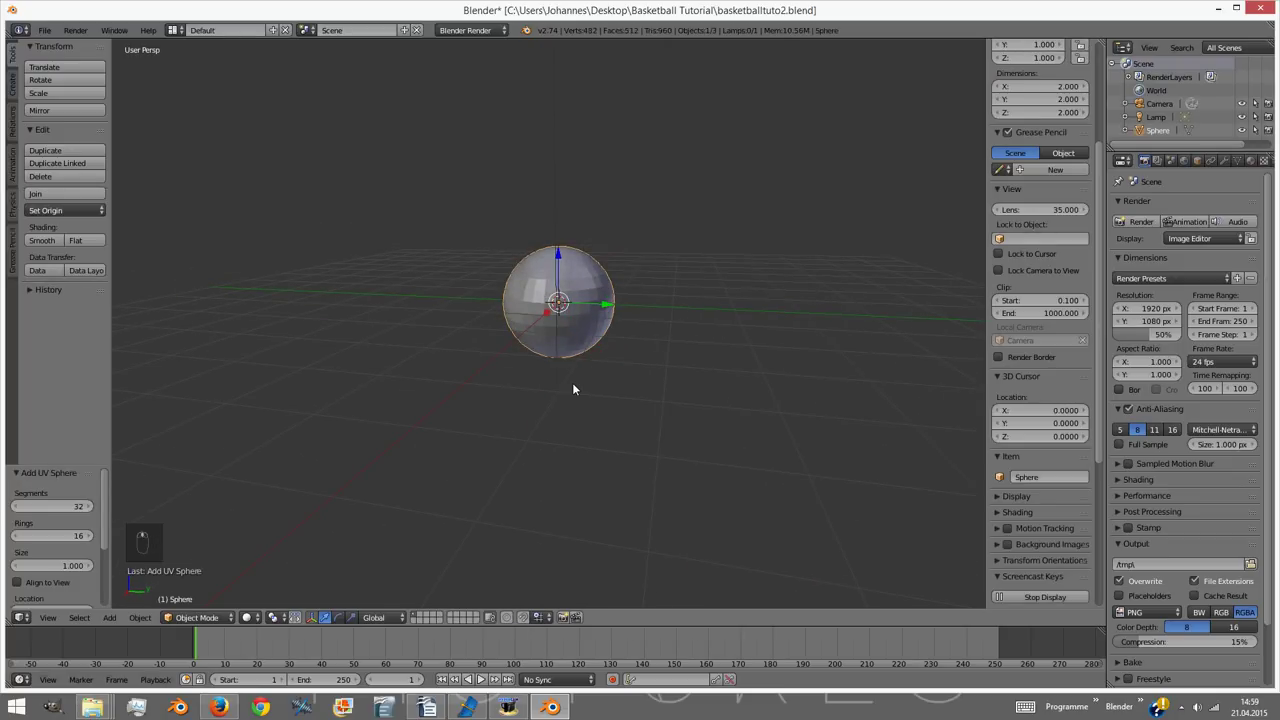
pyautogui.press('KP_7')
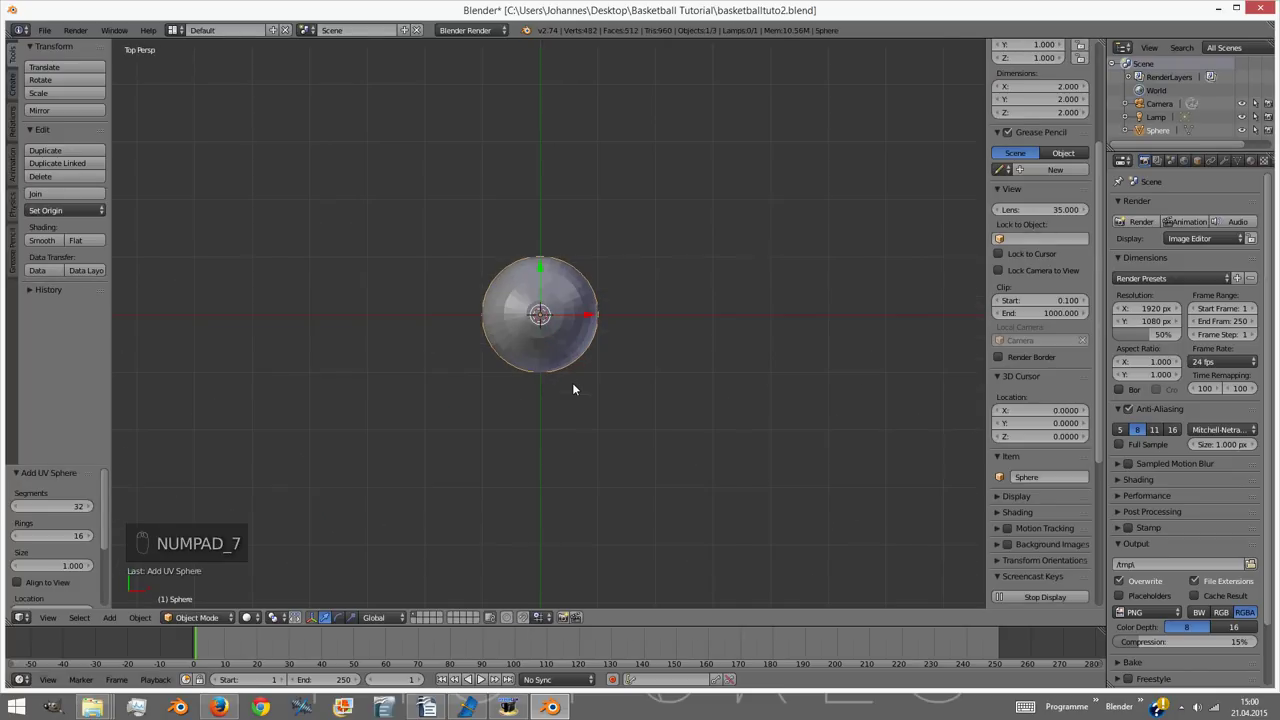
pyautogui.press('KP_5')
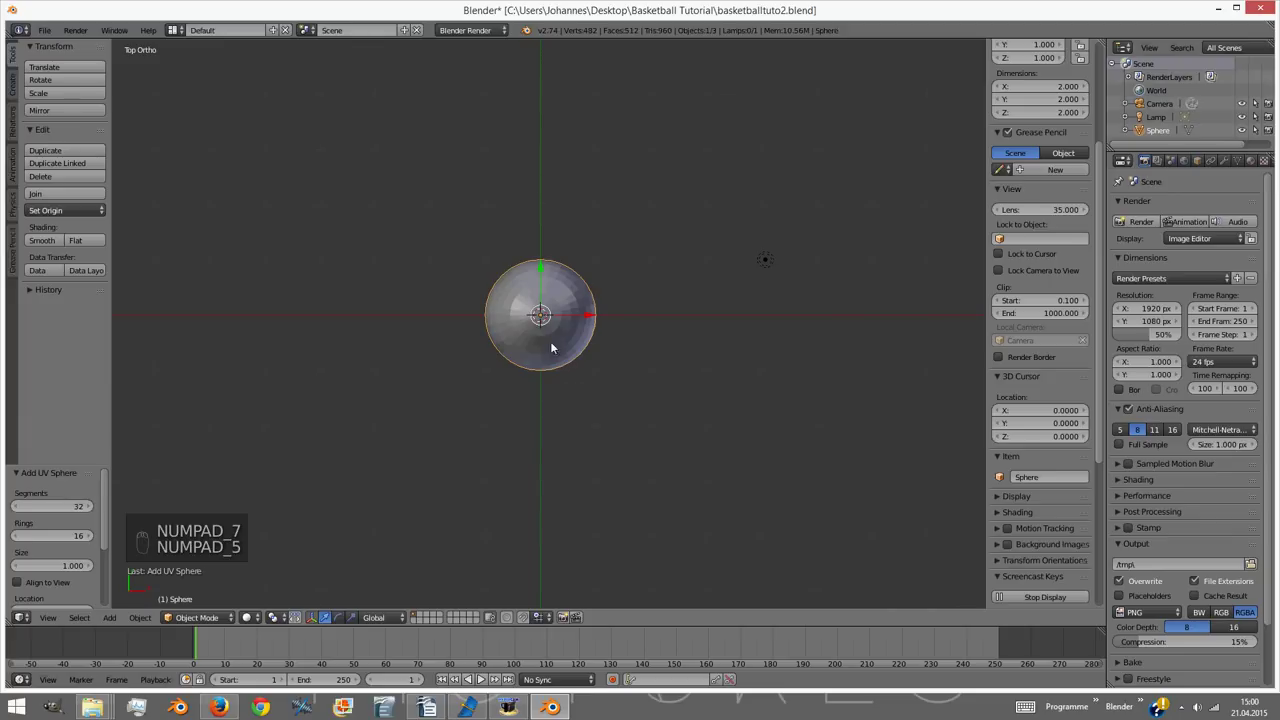
pyautogui.scroll(2, 526, 307)
pyautogui.moveTo(526, 307)
pyautogui.mouseDown(button='middle')
pyautogui.moveTo(652, 326)
pyautogui.moveTo(548, 318)
pyautogui.mouseUp(button='middle')
# In Edit Mode, select two edge loops and hide the quarter wedge between them.
pyautogui.press('Tab')
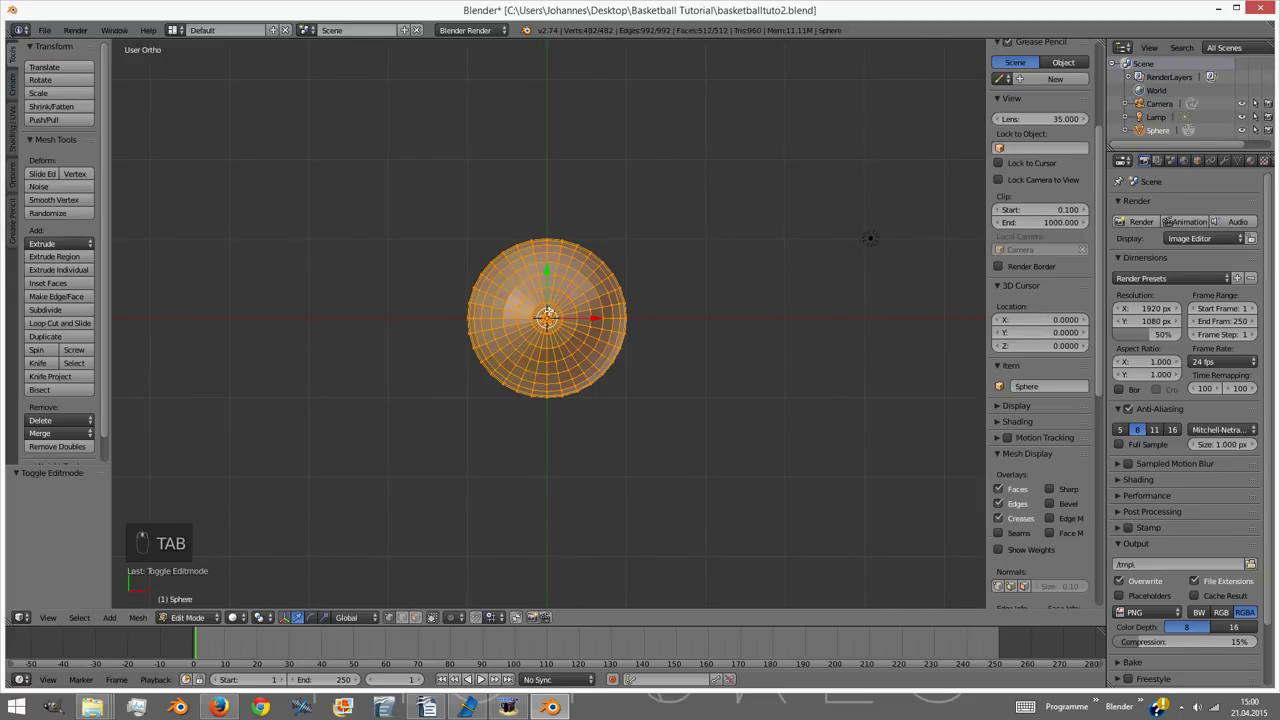
pyautogui.scroll(1, 546, 340)
pyautogui.rightClick(545, 383)
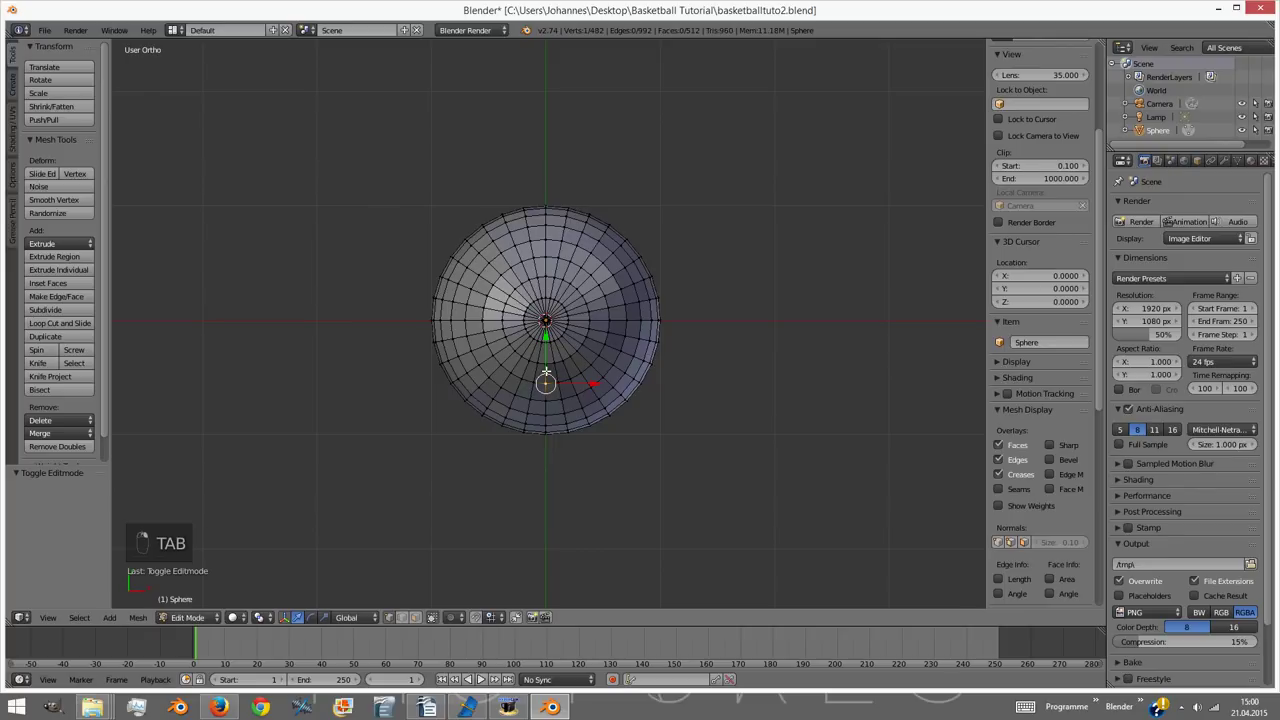
pyautogui.keyDown('alt'); pyautogui.rightClick(546, 372); pyautogui.keyUp('alt')
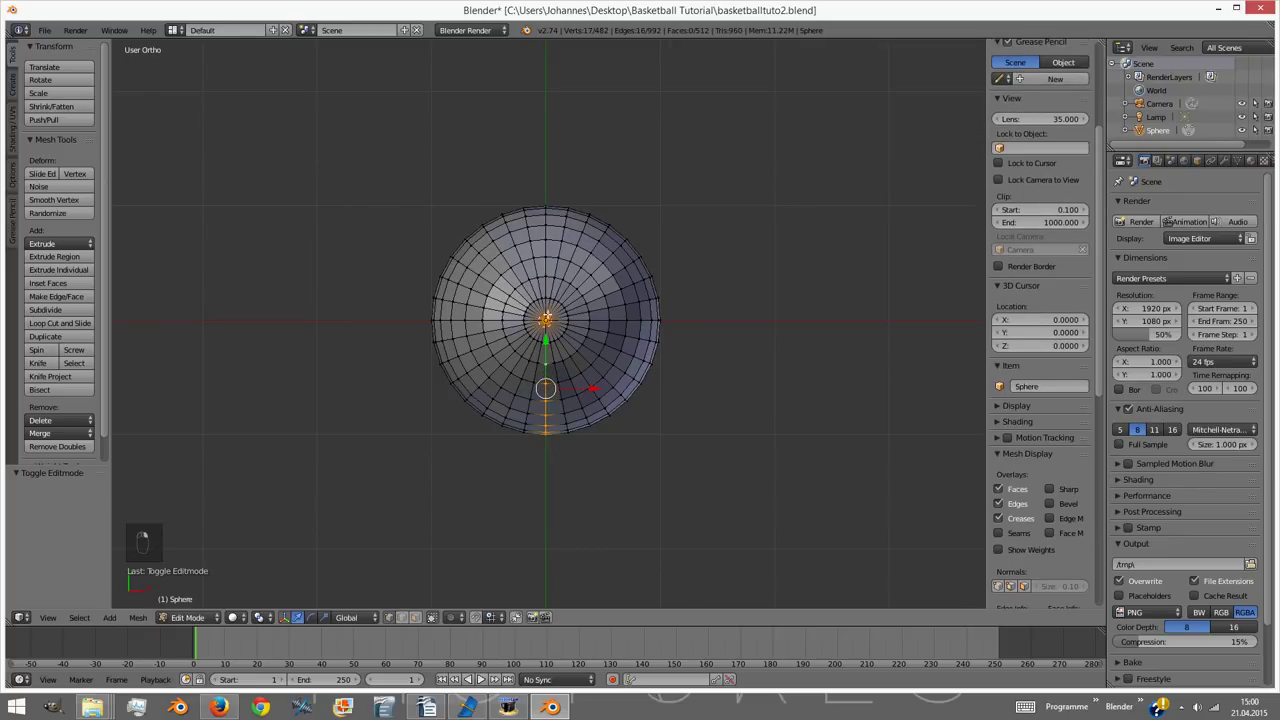
pyautogui.keyDown('alt'); pyautogui.keyDown('shift'); pyautogui.rightClick(598, 320); pyautogui.keyUp('shift'); pyautogui.keyUp('alt')
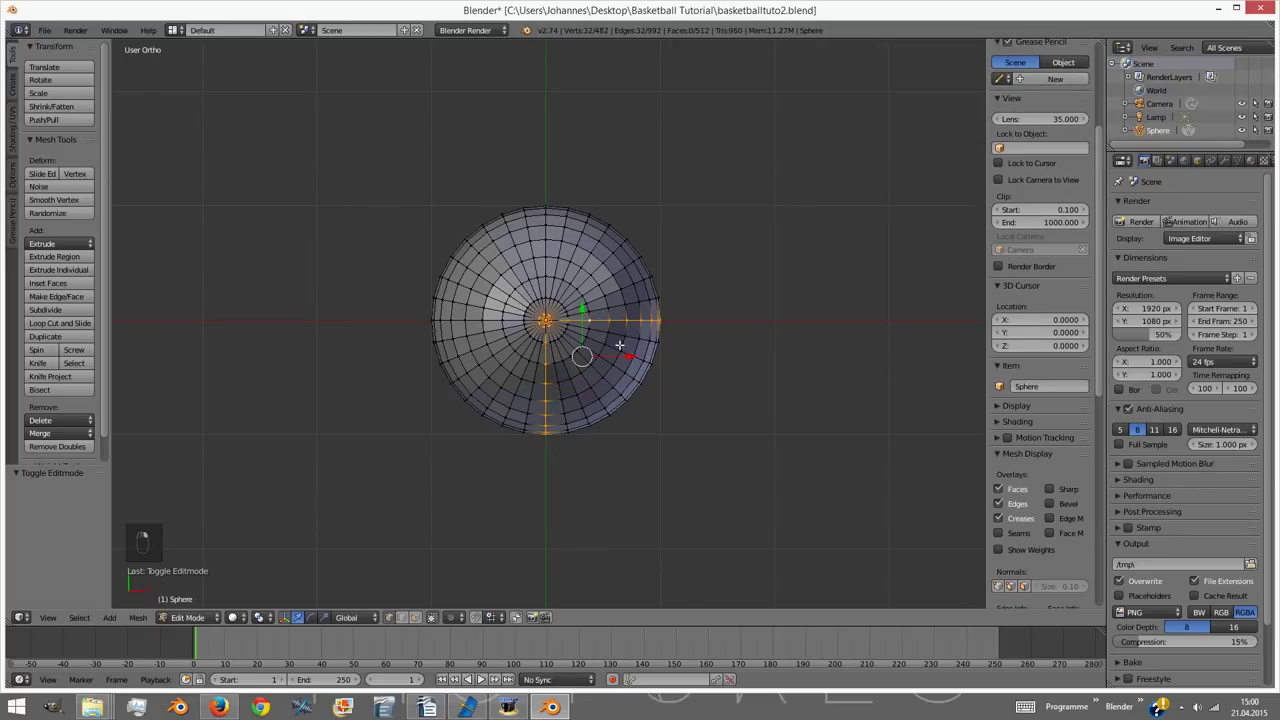
pyautogui.press('h')
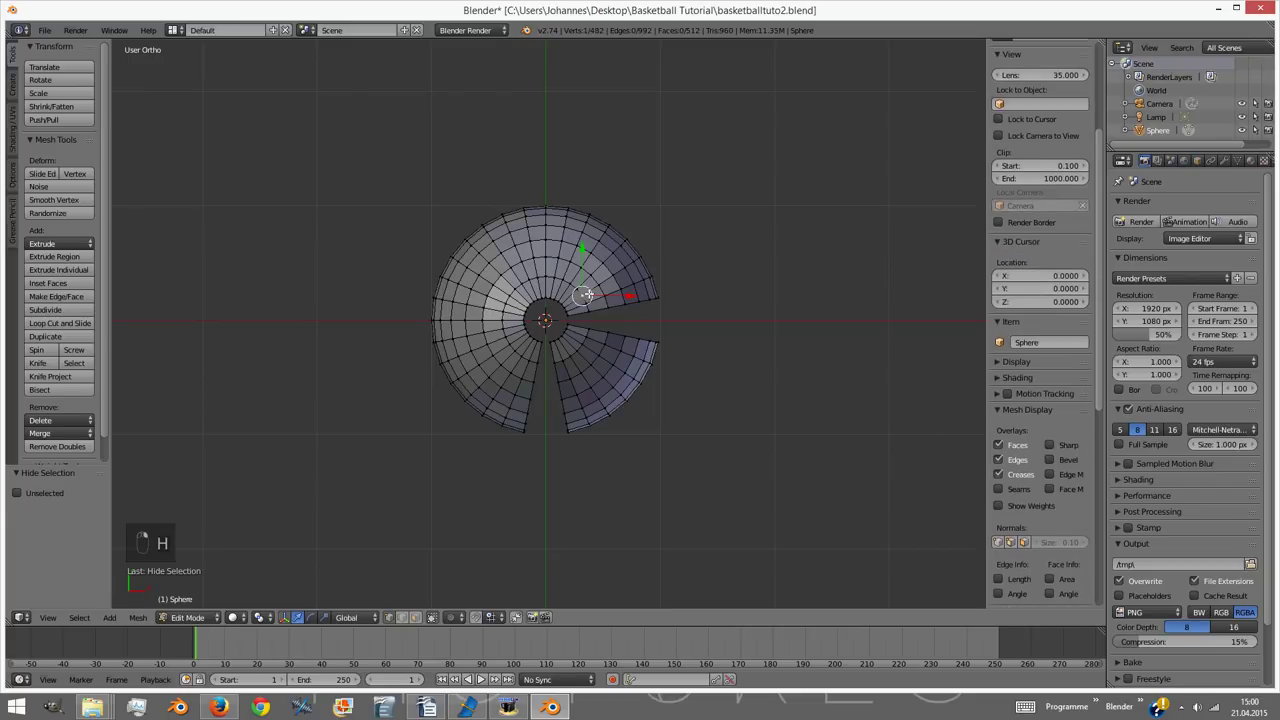
# Delete the rest of the sphere's vertices and reveal the remaining quarter wedge.
pyautogui.press('l')
pyautogui.press('x')
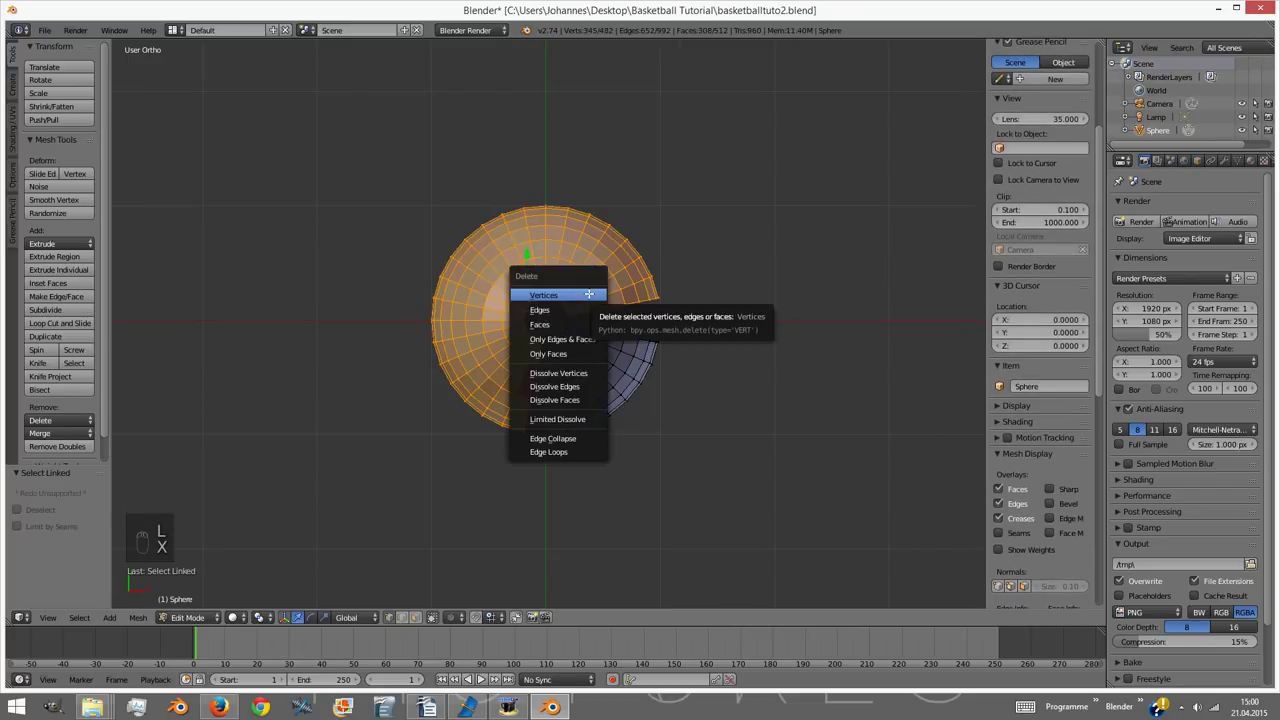
pyautogui.click(589, 294)
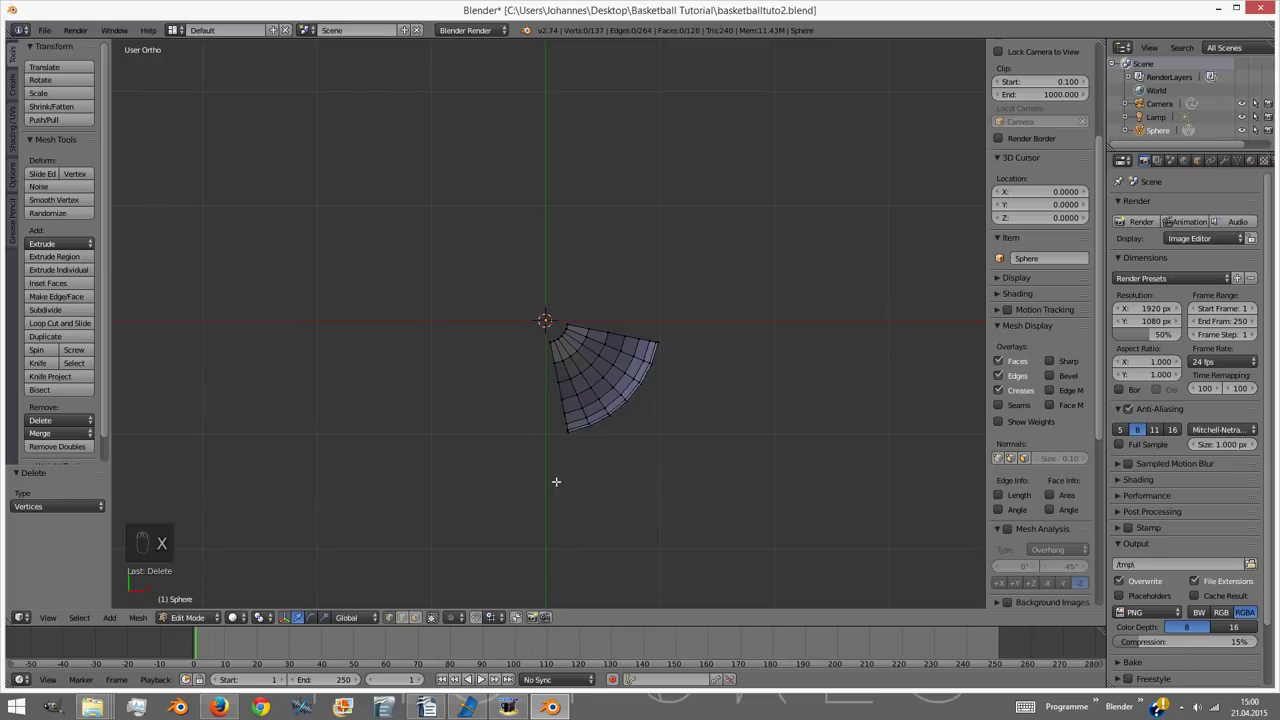
pyautogui.hotkey('alt', 'h')
pyautogui.moveTo(701, 361); pyautogui.dragTo(749, 277, button='middle')
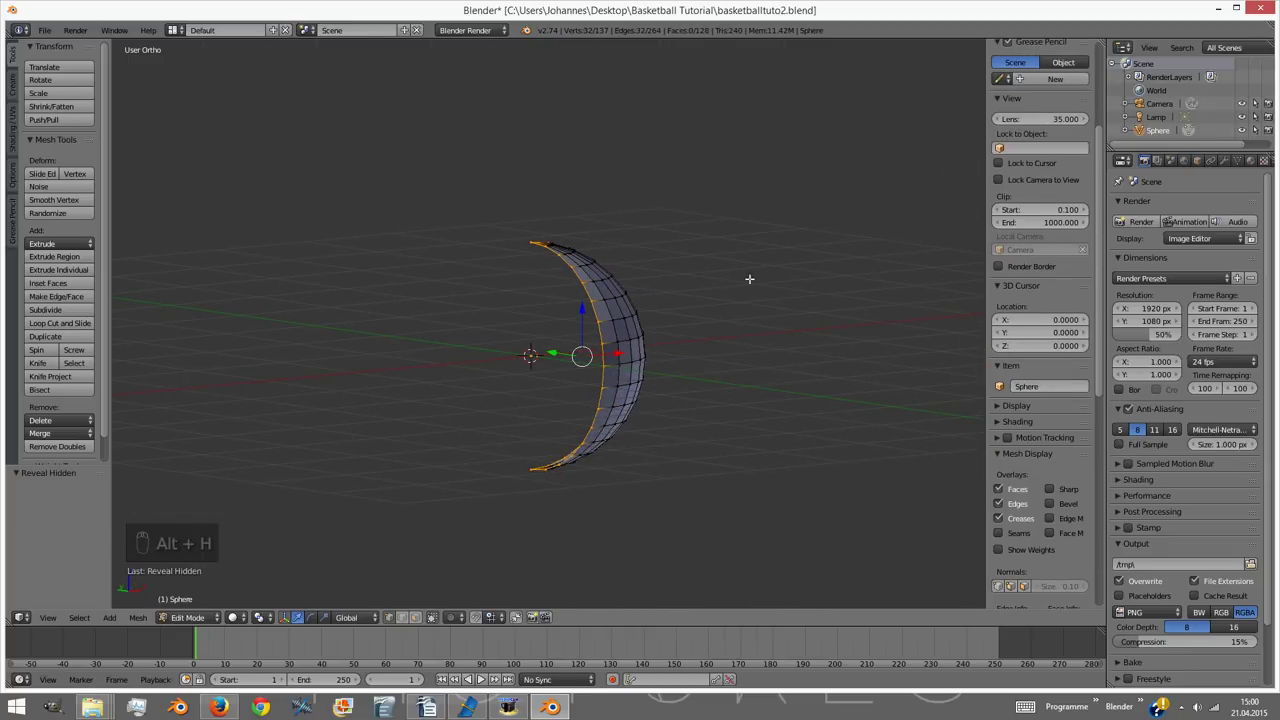
pyautogui.moveTo(1014, 579); pyautogui.dragTo(611, 375, button='middle')
# Select the whole wedge and unwrap its UVs.
pyautogui.press('a')
pyautogui.press('a')
pyautogui.press('a')
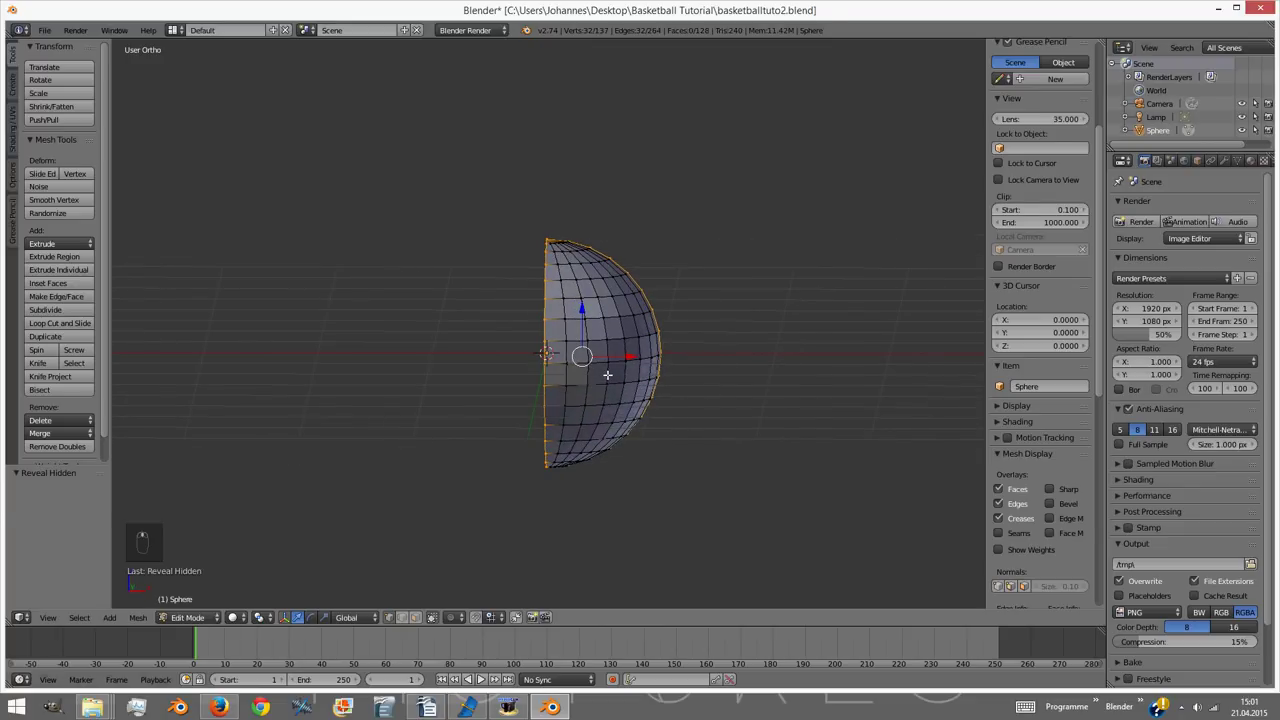
pyautogui.press('u')
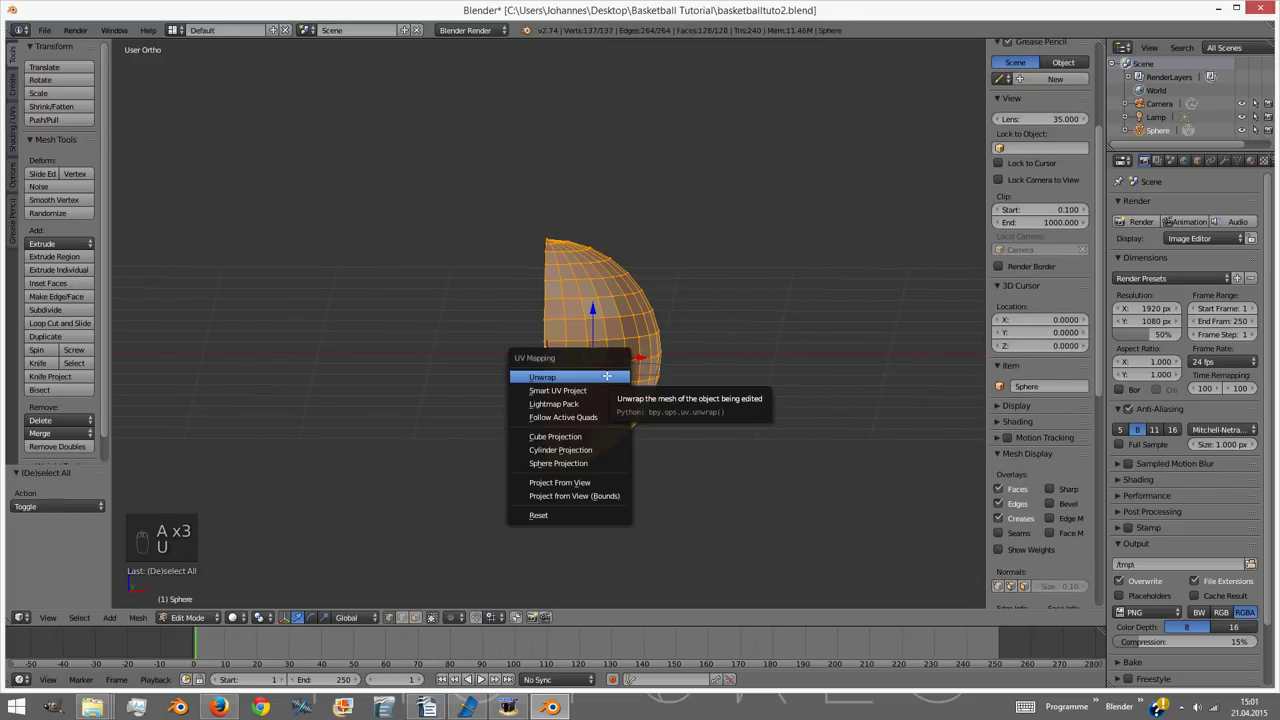
pyautogui.click(607, 376)
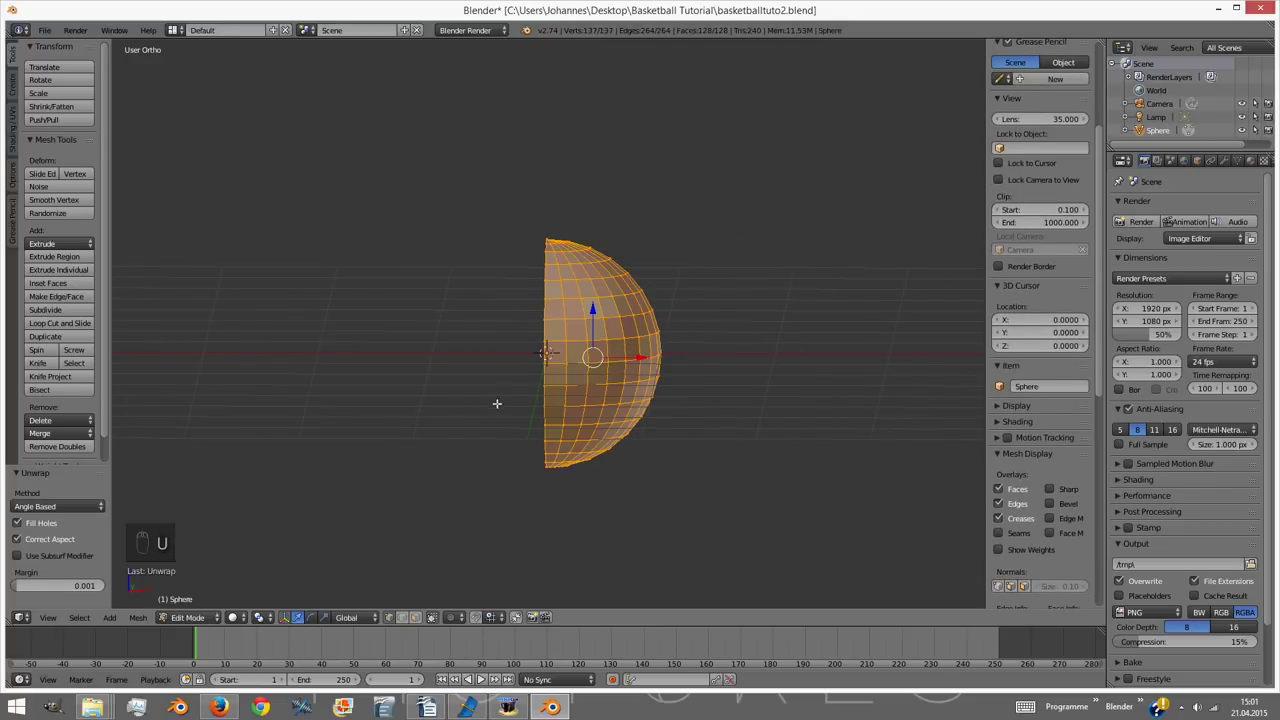
# Split off a UV/Image Editor beside the 3D view and return to Object Mode.
pyautogui.moveTo(14, 620); pyautogui.dragTo(350, 593)
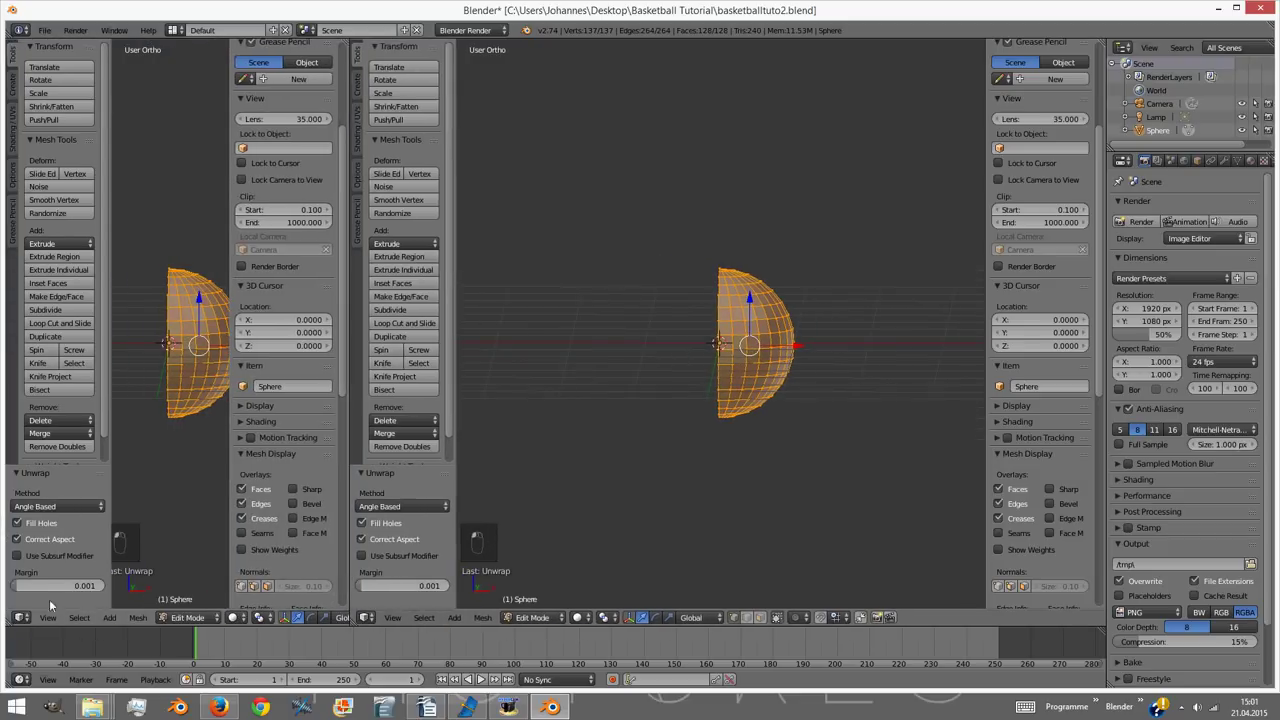
pyautogui.click(20, 617)
pyautogui.click(60, 517)
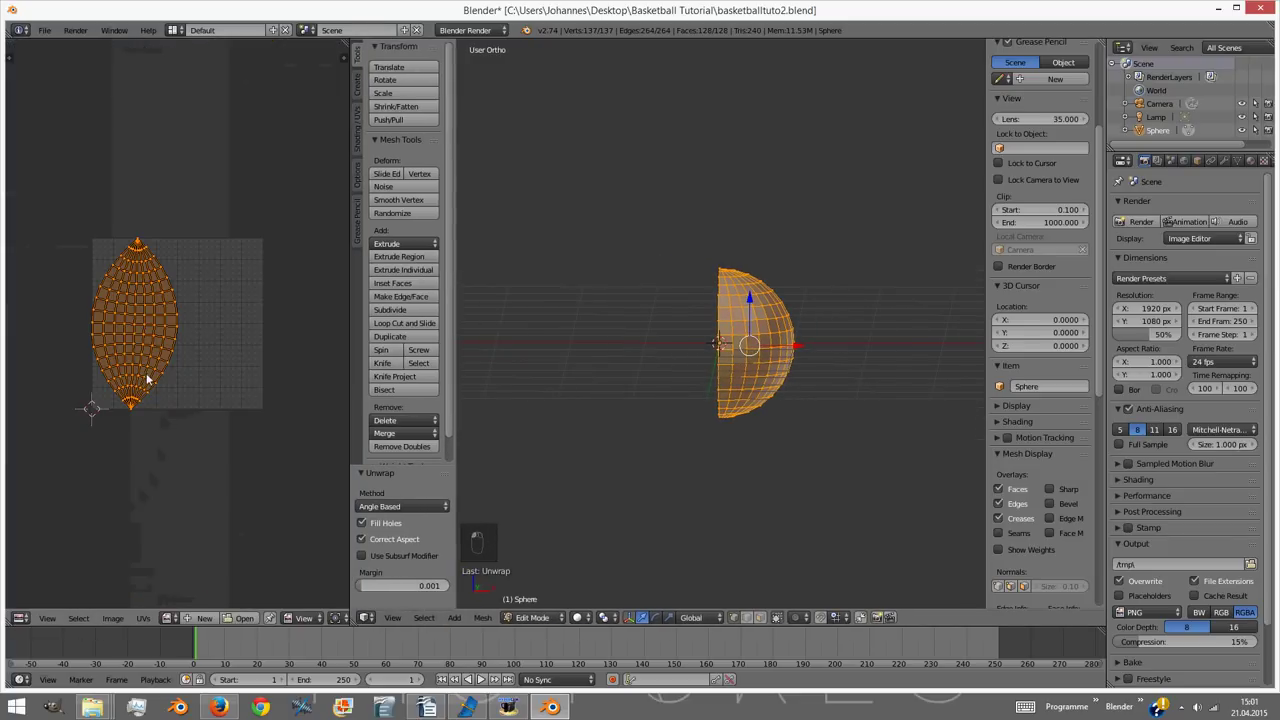
pyautogui.press('Tab')
pyautogui.moveTo(760, 345); pyautogui.dragTo(1016, 269, button='middle')
# Add a Mirror modifier to the wedge with the Y axis and Clipping enabled.
pyautogui.click(1224, 160)
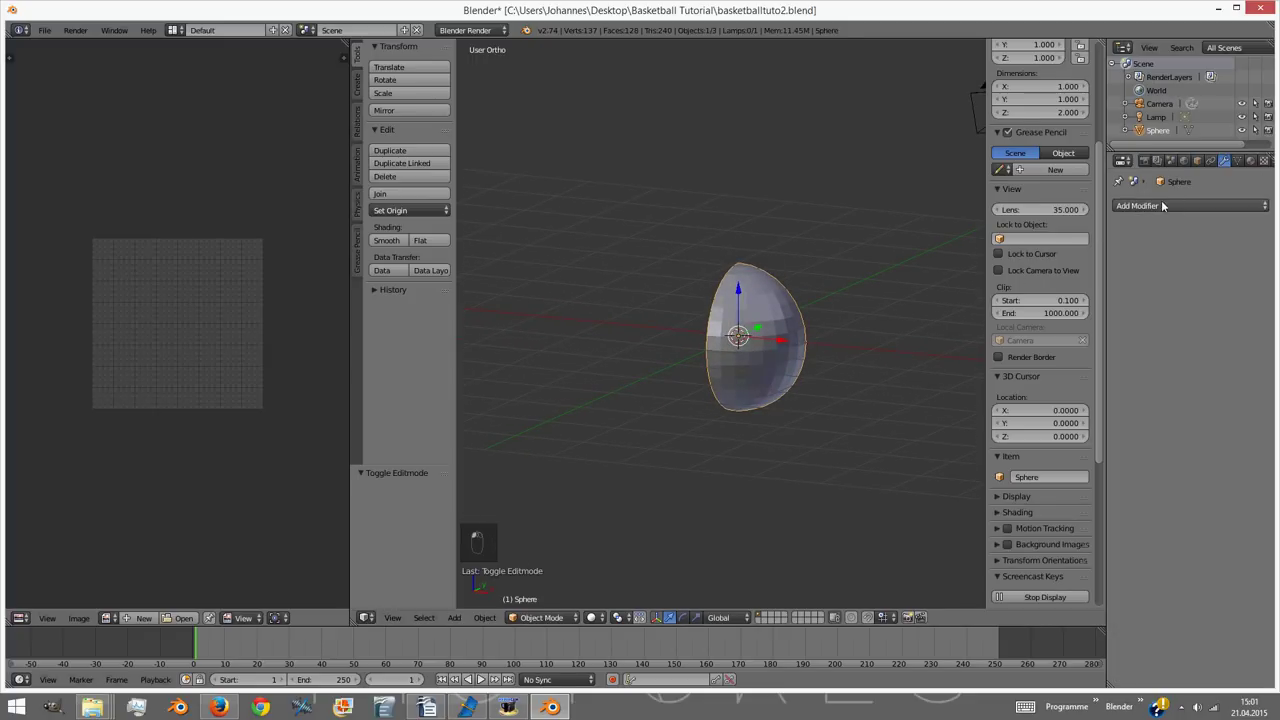
pyautogui.click(1146, 203)
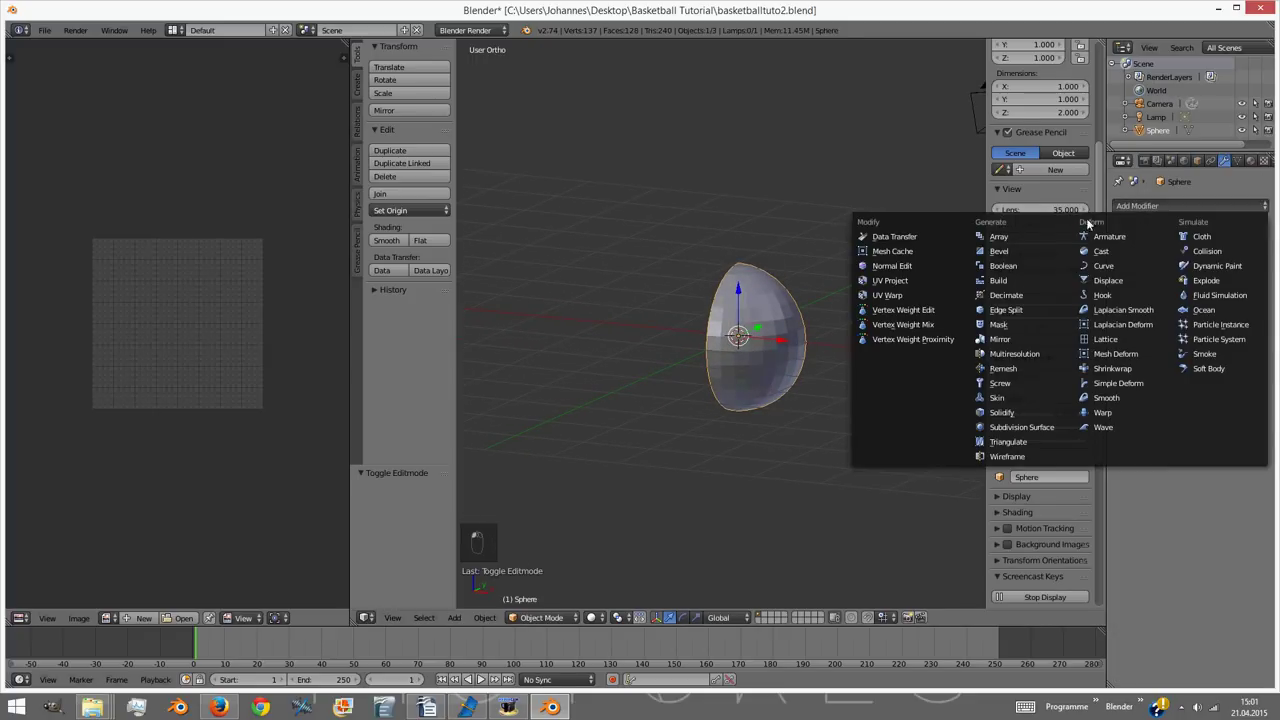
pyautogui.click(1003, 343)
pyautogui.click(1122, 297)
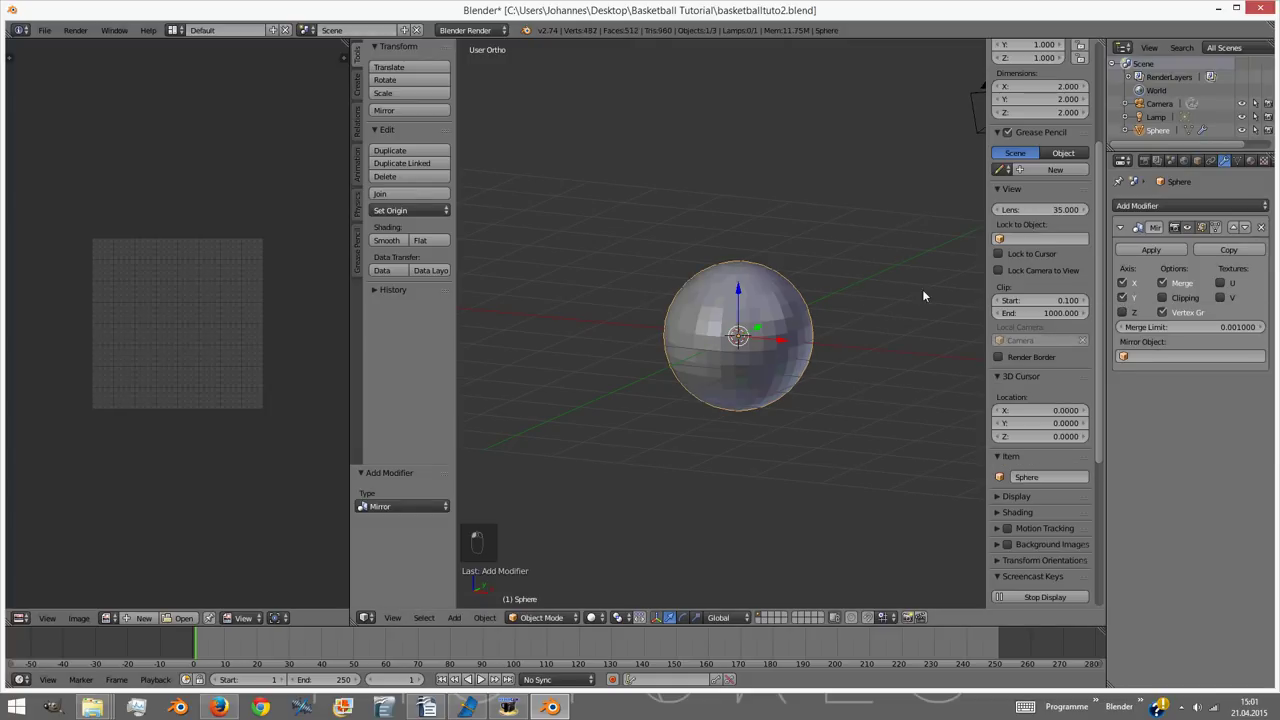
pyautogui.moveTo(922, 289)
pyautogui.mouseDown(button='middle')
pyautogui.moveTo(881, 335)
pyautogui.moveTo(929, 329)
pyautogui.mouseUp(button='middle')
pyautogui.click(1122, 297)
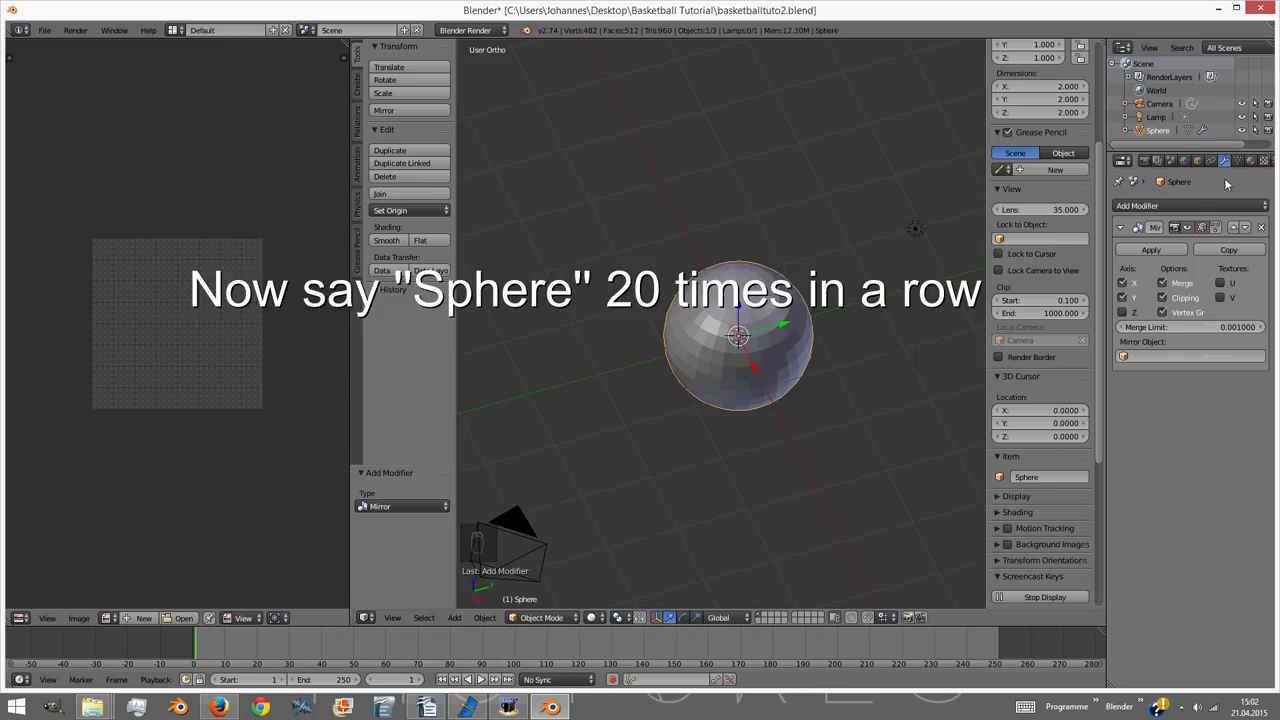
# Add a new material named 'Basketball' and drag its specular intensity down to 0.
pyautogui.click(1249, 161)
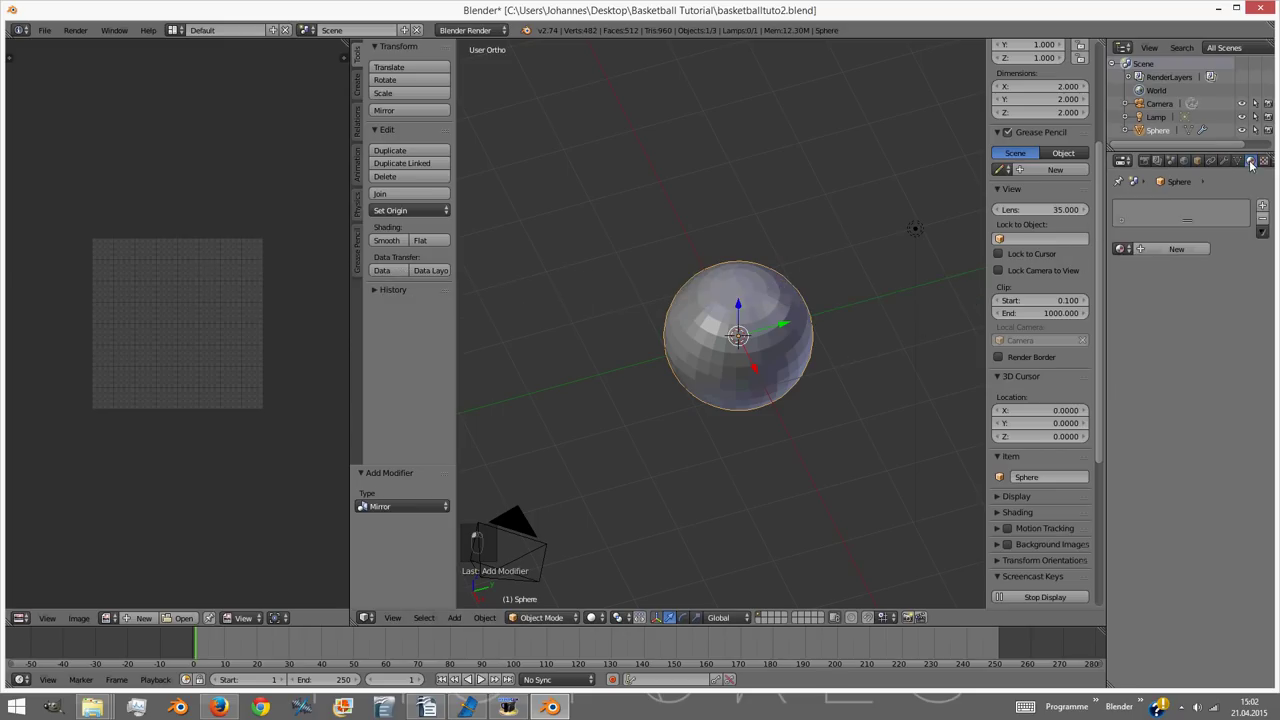
pyautogui.click(1170, 251)
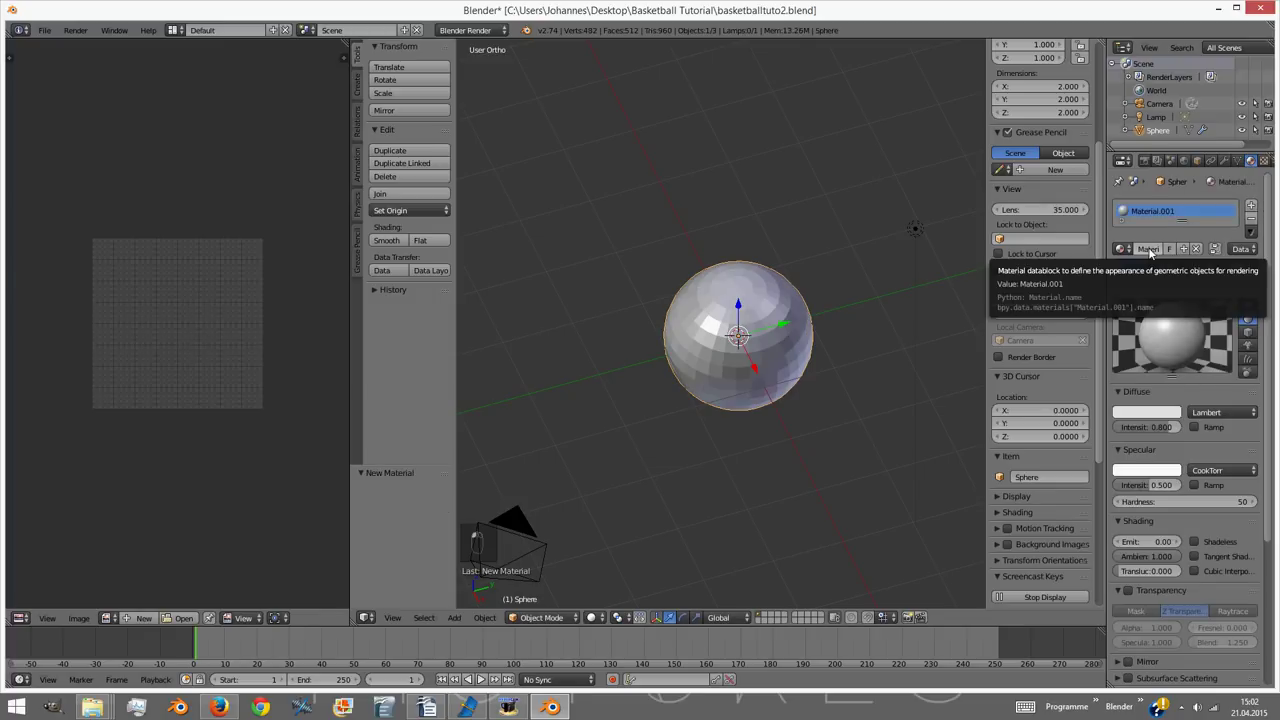
pyautogui.click(1148, 247)
pyautogui.hotkey('ctrl', 'a')
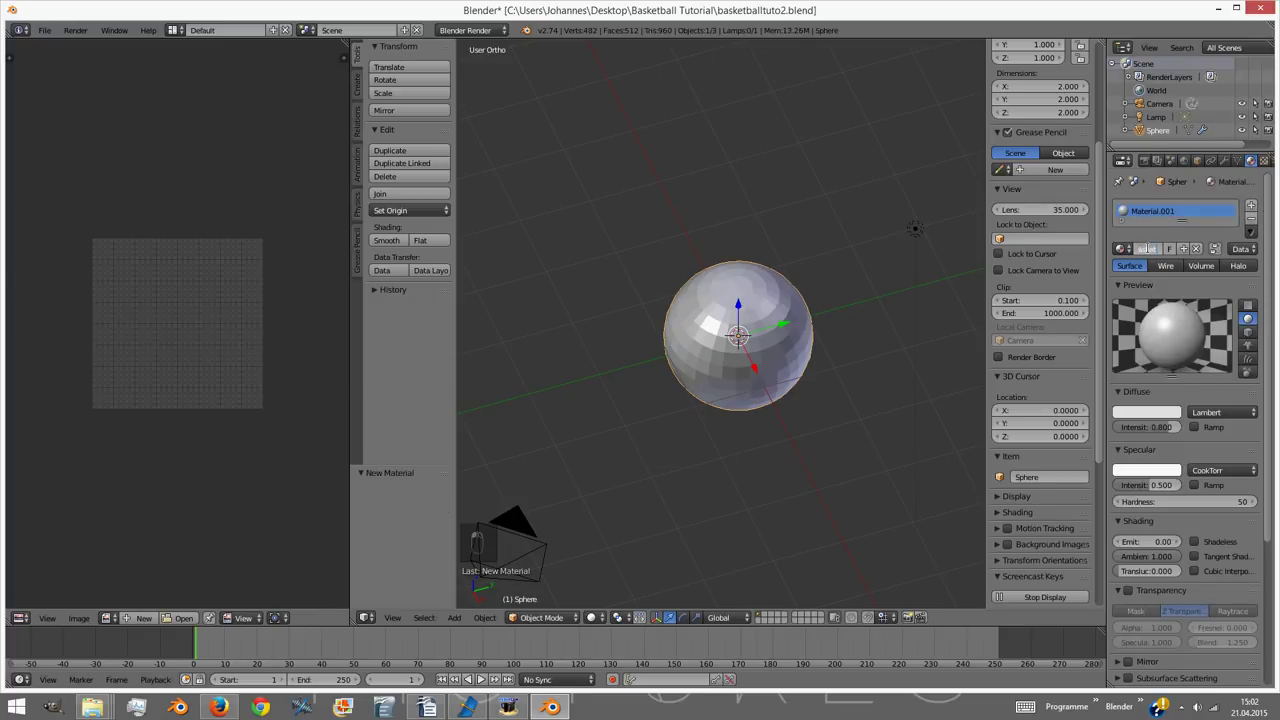
pyautogui.write('Basketball')
pyautogui.press('Return')
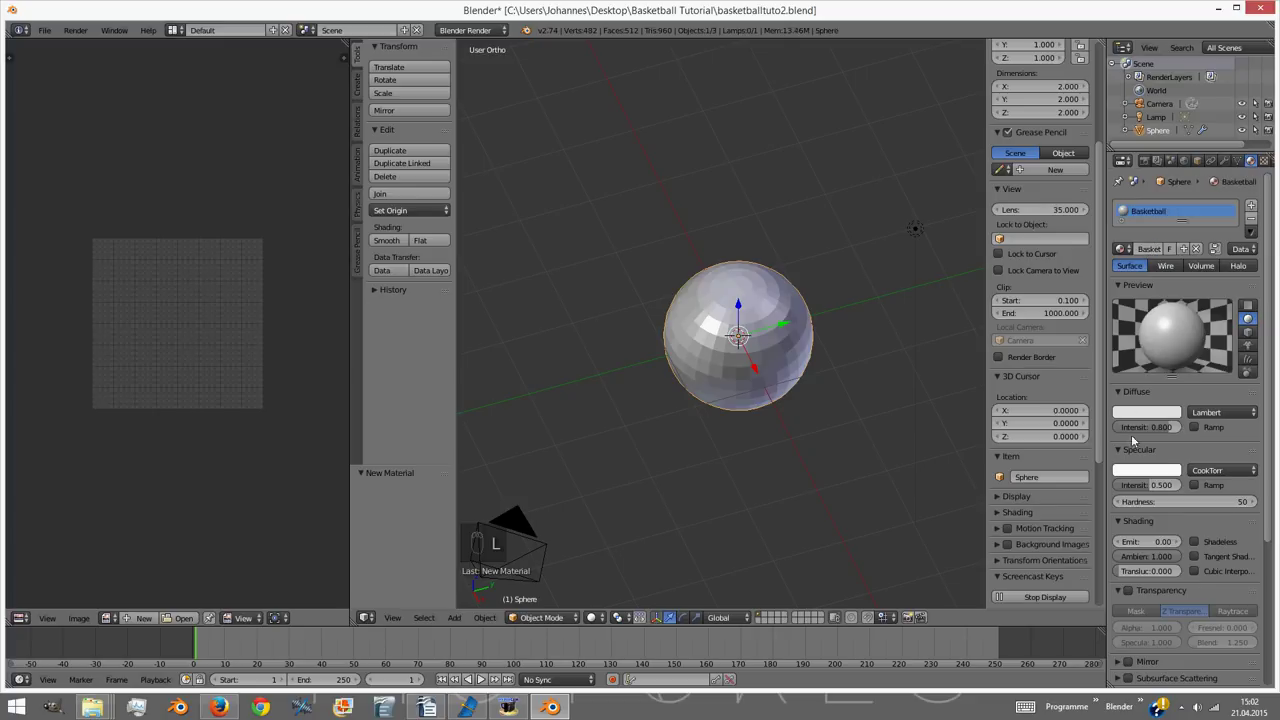
pyautogui.moveTo(1163, 484); pyautogui.dragTo(1120, 485)
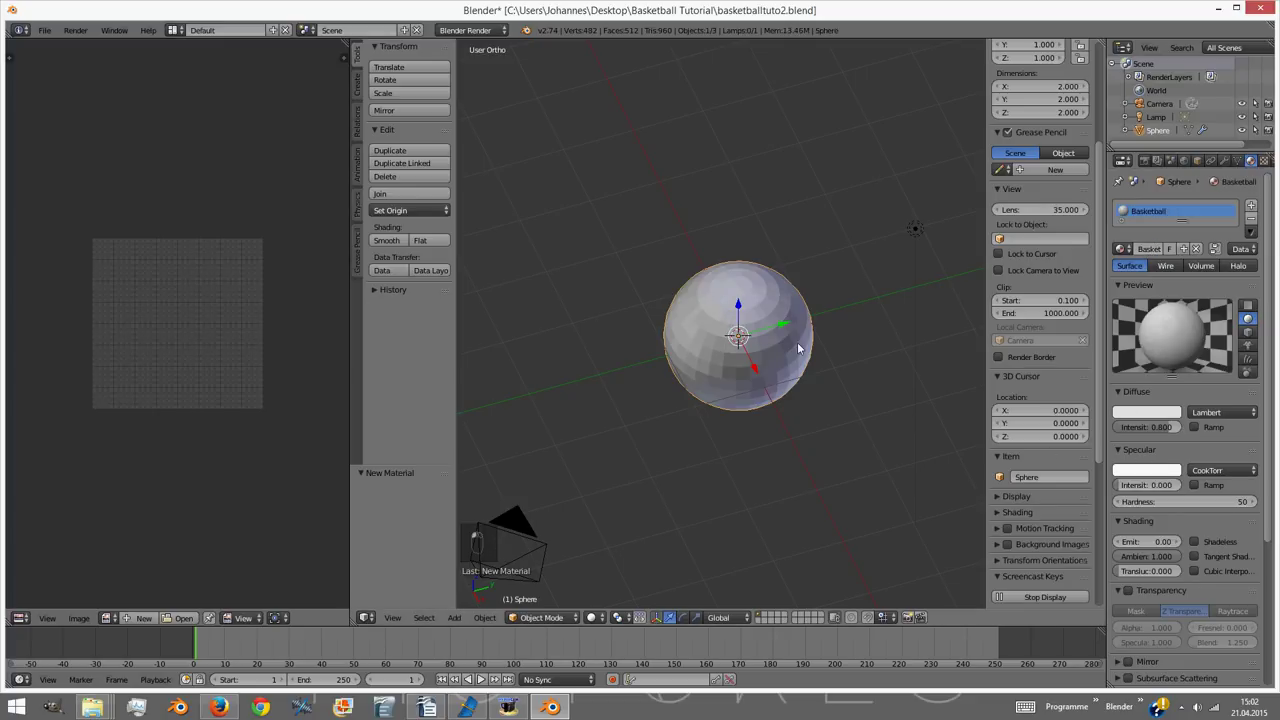
pyautogui.scroll(1, 797, 340)
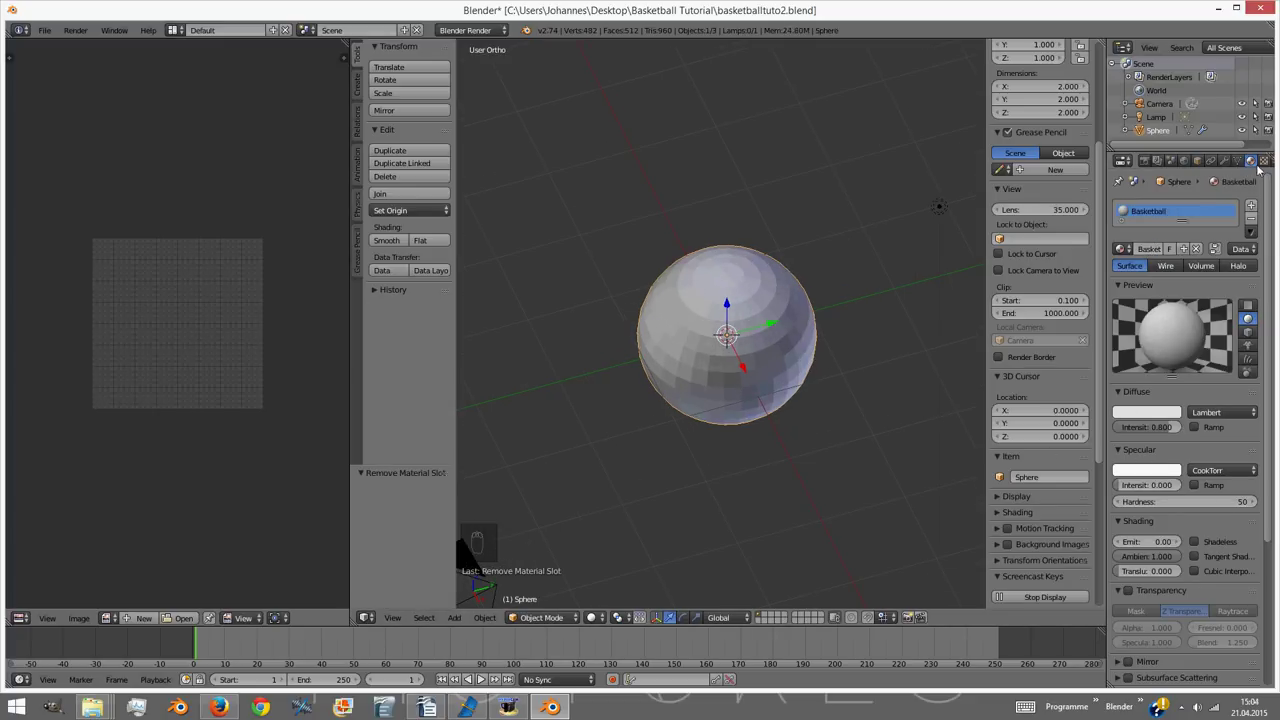
# Create a new texture named 'Basketball_Lines'.
pyautogui.click(1264, 160)
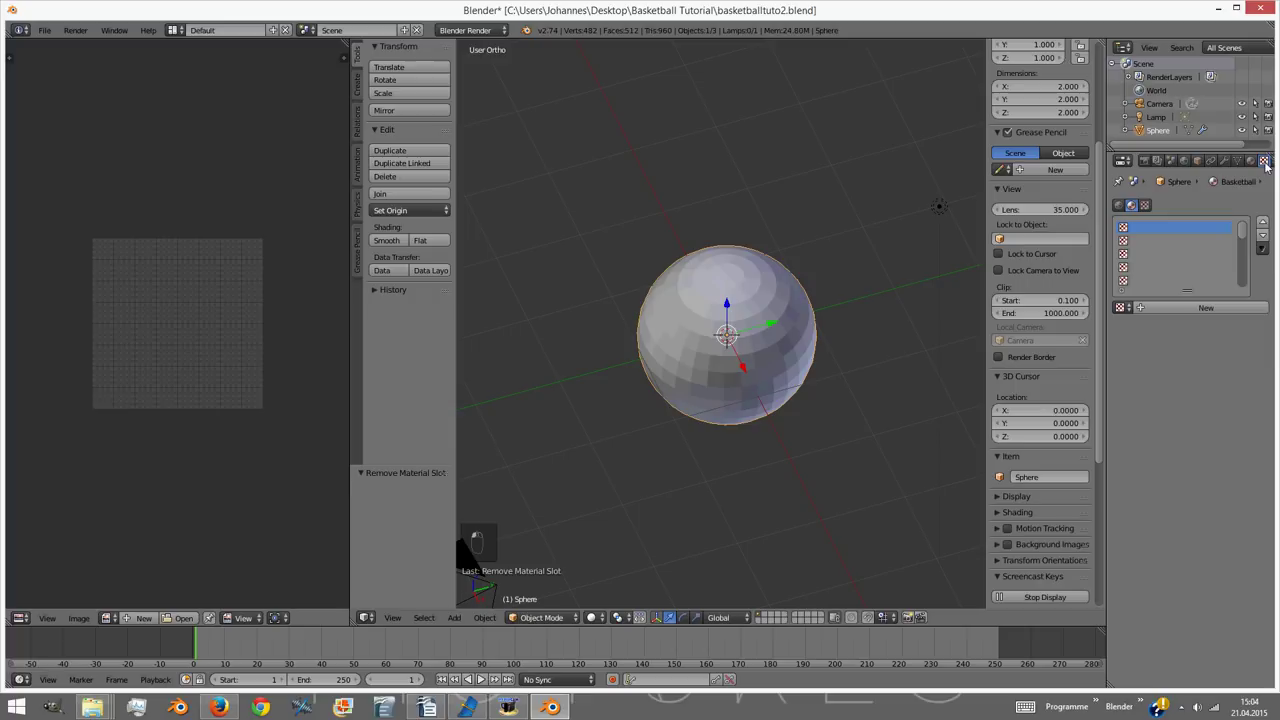
pyautogui.click(1195, 308)
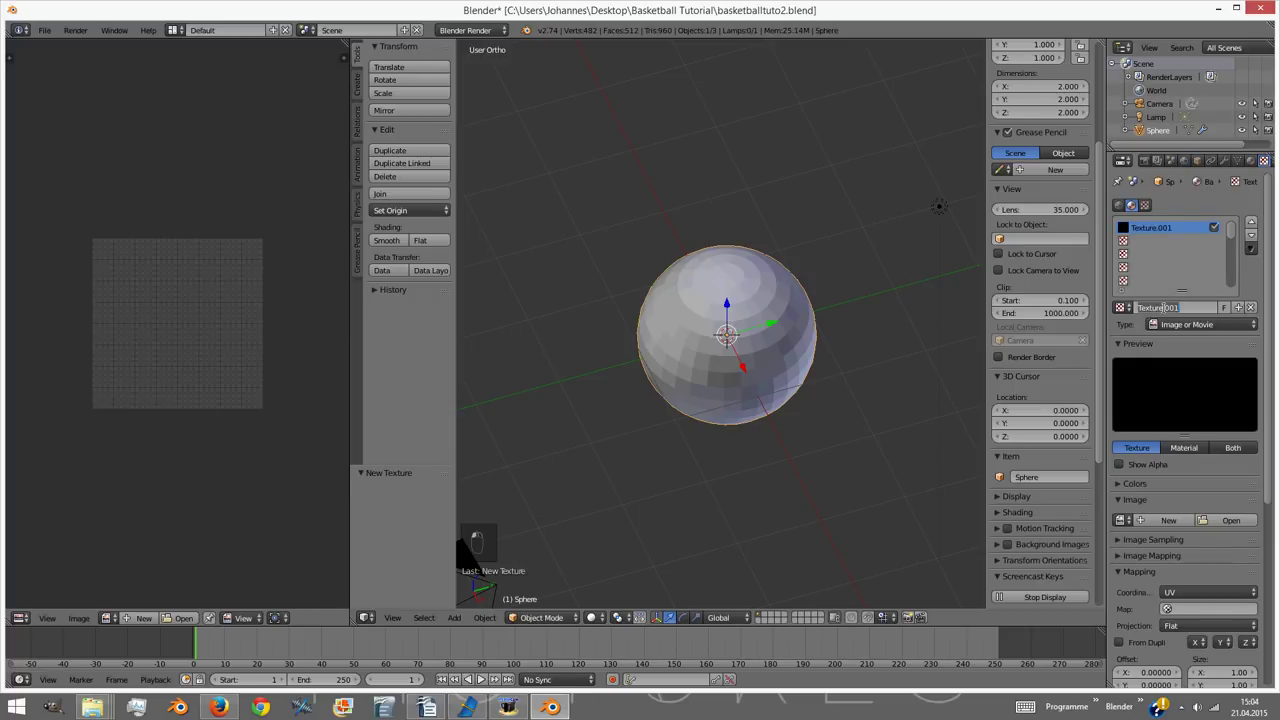
pyautogui.press('BackSpace')
pyautogui.write('Basketball_Lines')
pyautogui.press('Return')
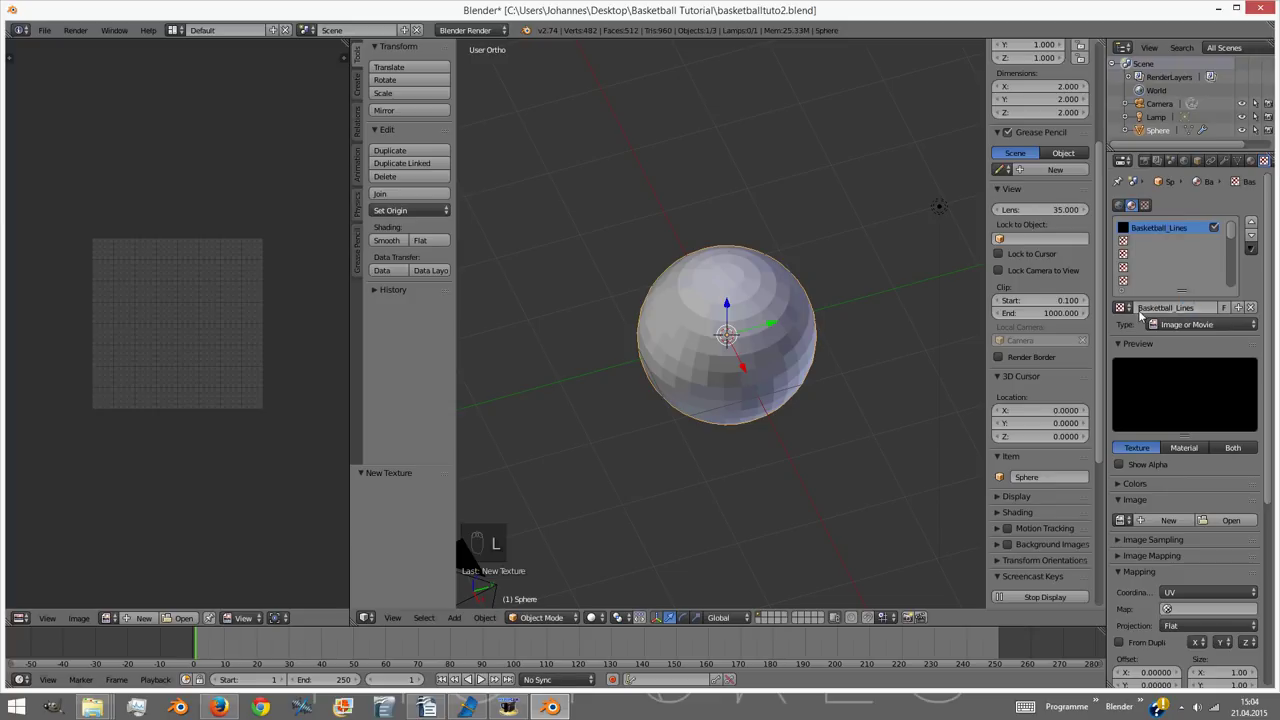
# Load BasketballLines.png from the Textures folder into the texture.
pyautogui.click(1221, 519)
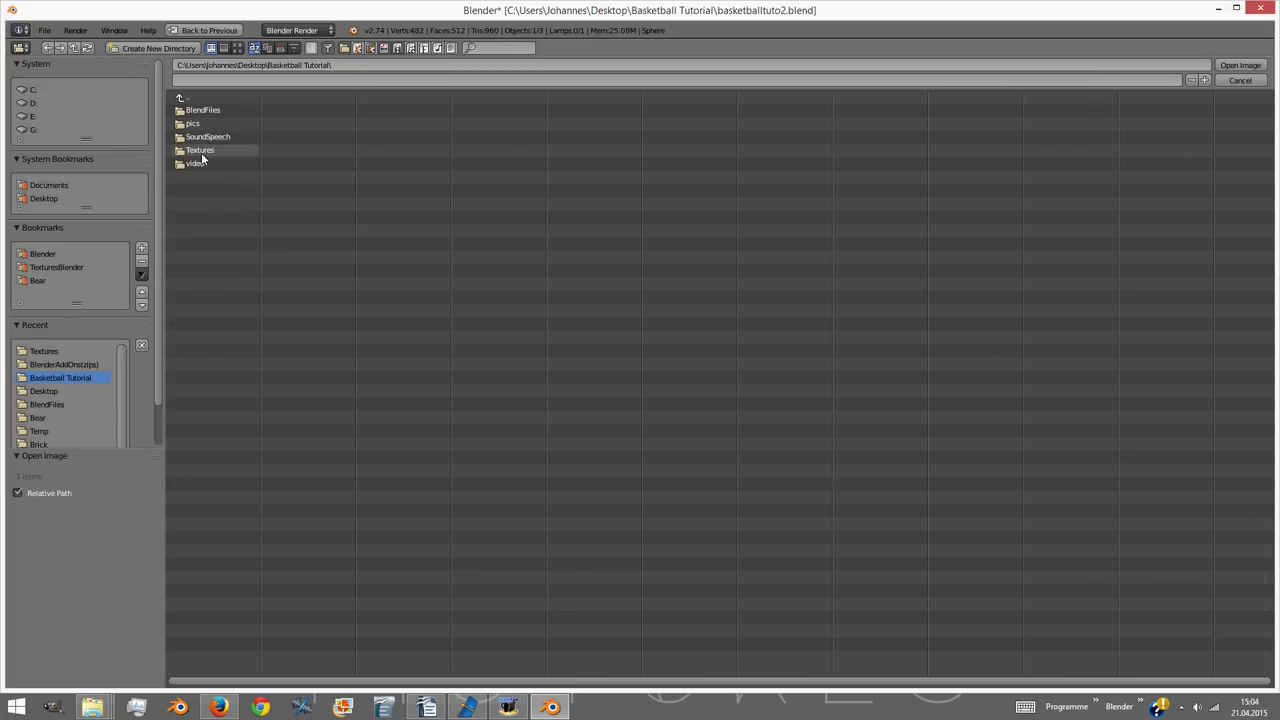
pyautogui.click(201, 150)
pyautogui.click(220, 123)
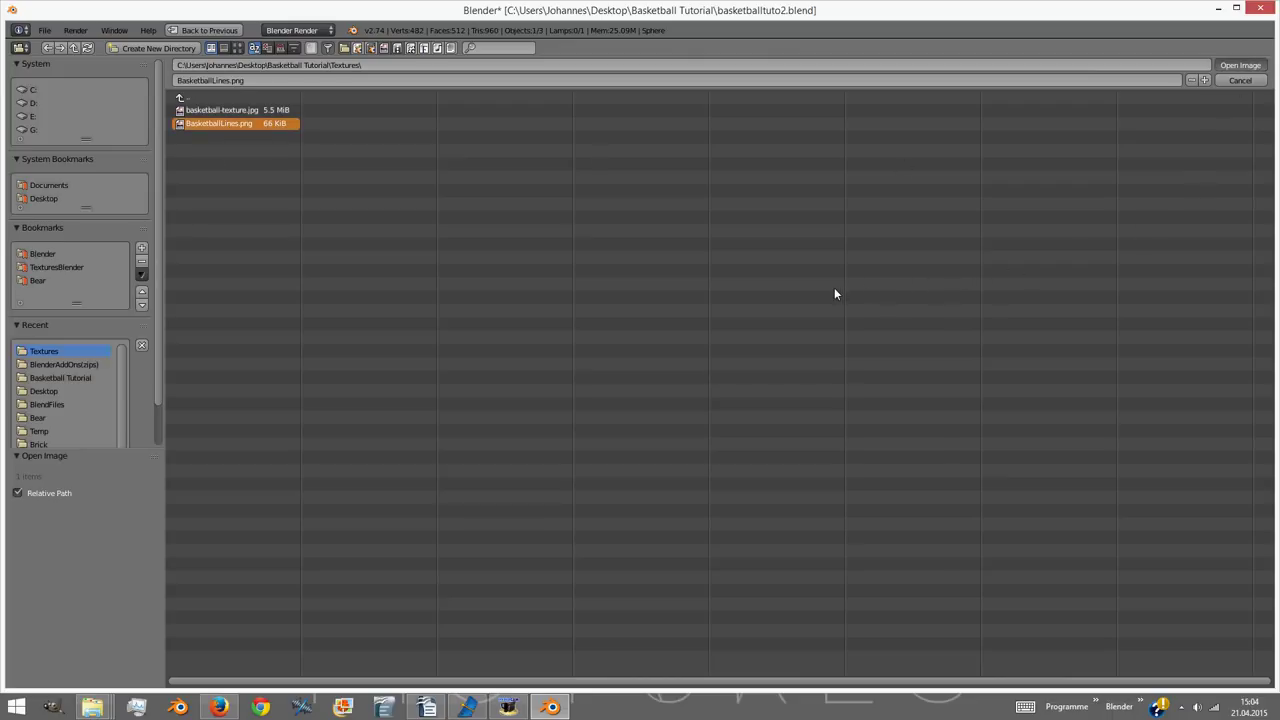
pyautogui.press('Return')
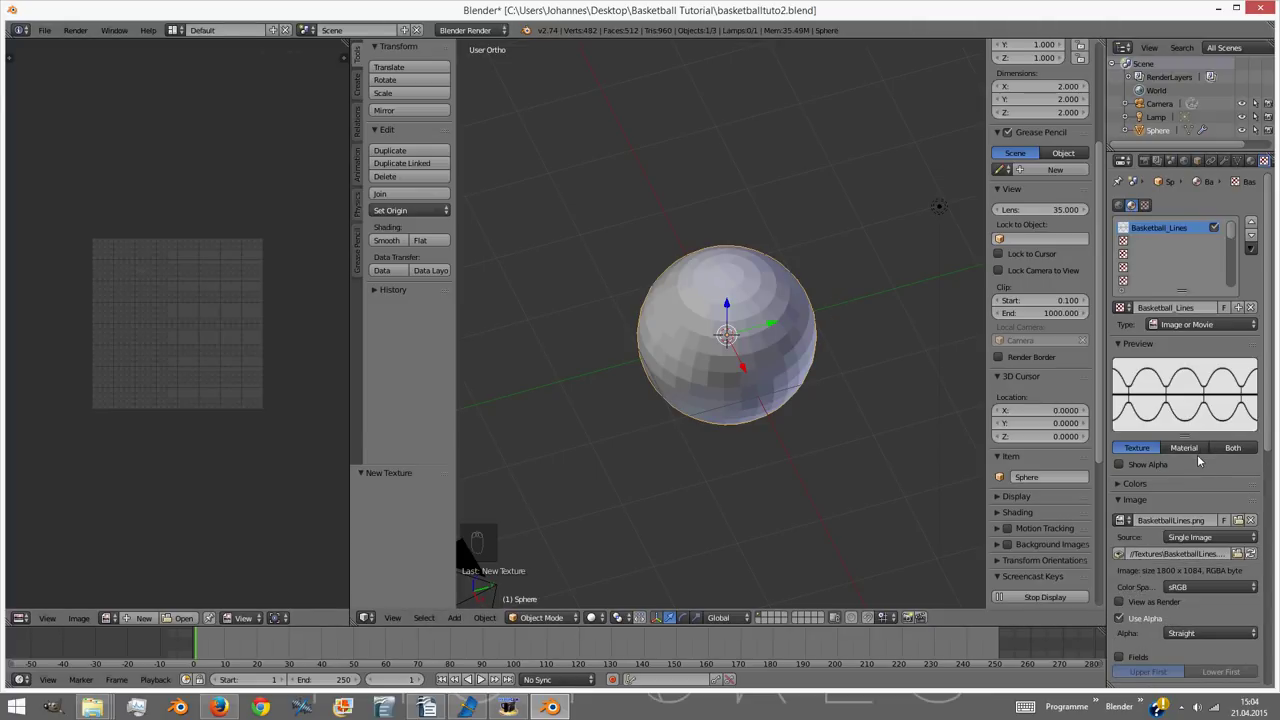
# Set the texture mapping to Generated coordinates with Sphere projection.
pyautogui.scroll(-3, 1197, 458)
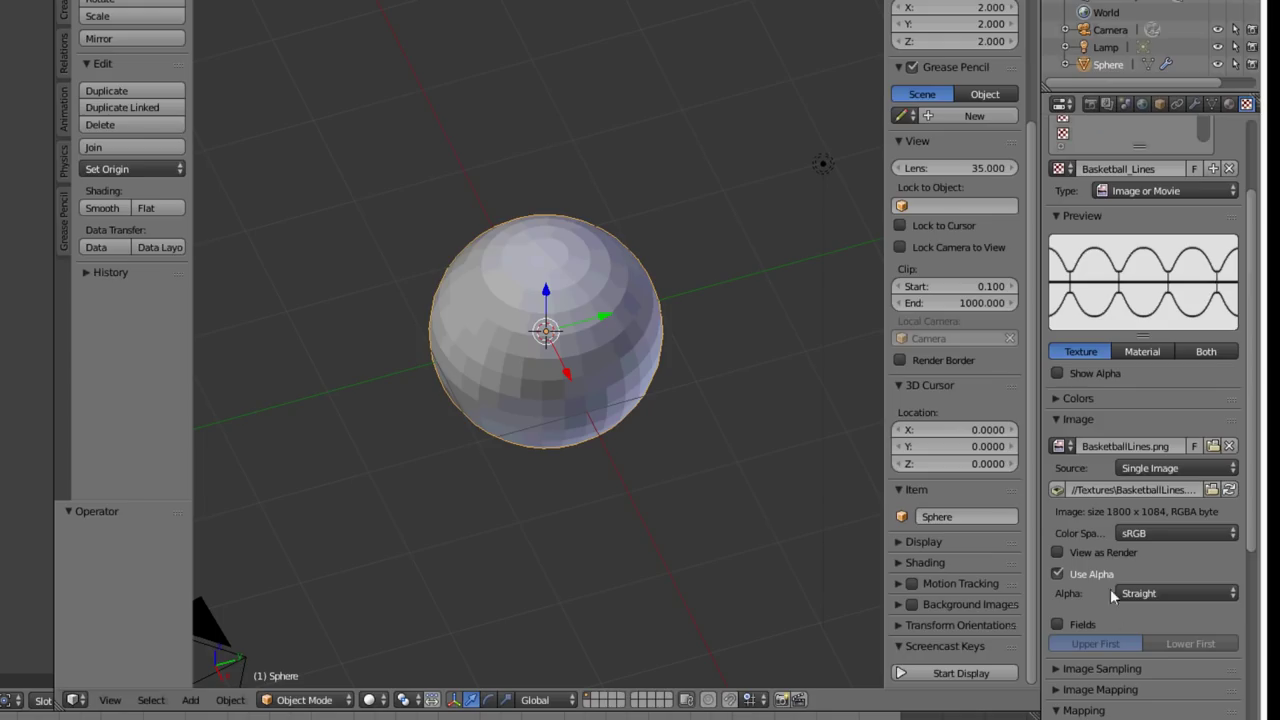
pyautogui.scroll(-3, 1152, 517)
pyautogui.click(1150, 597)
pyautogui.click(1140, 557)
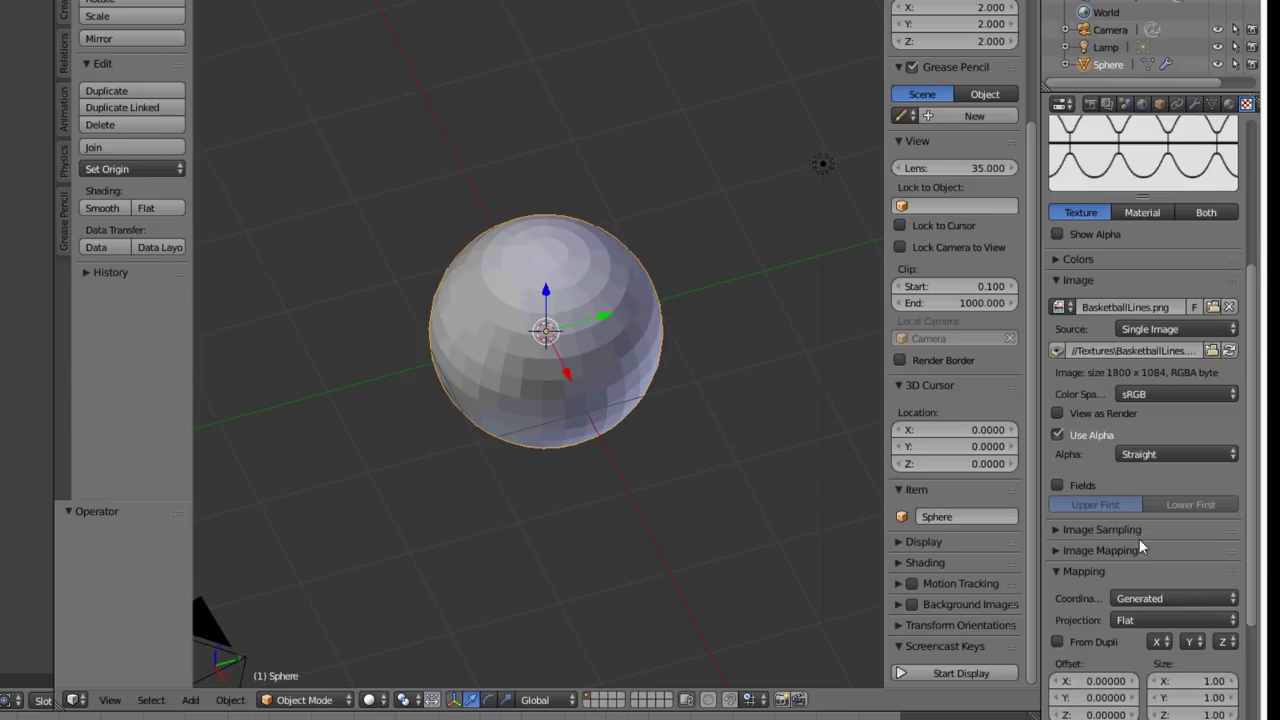
pyautogui.click(1144, 621)
pyautogui.click(1142, 545)
# Enable Normal influence with the Best Quality bump method.
pyautogui.scroll(-5, 1172, 615)
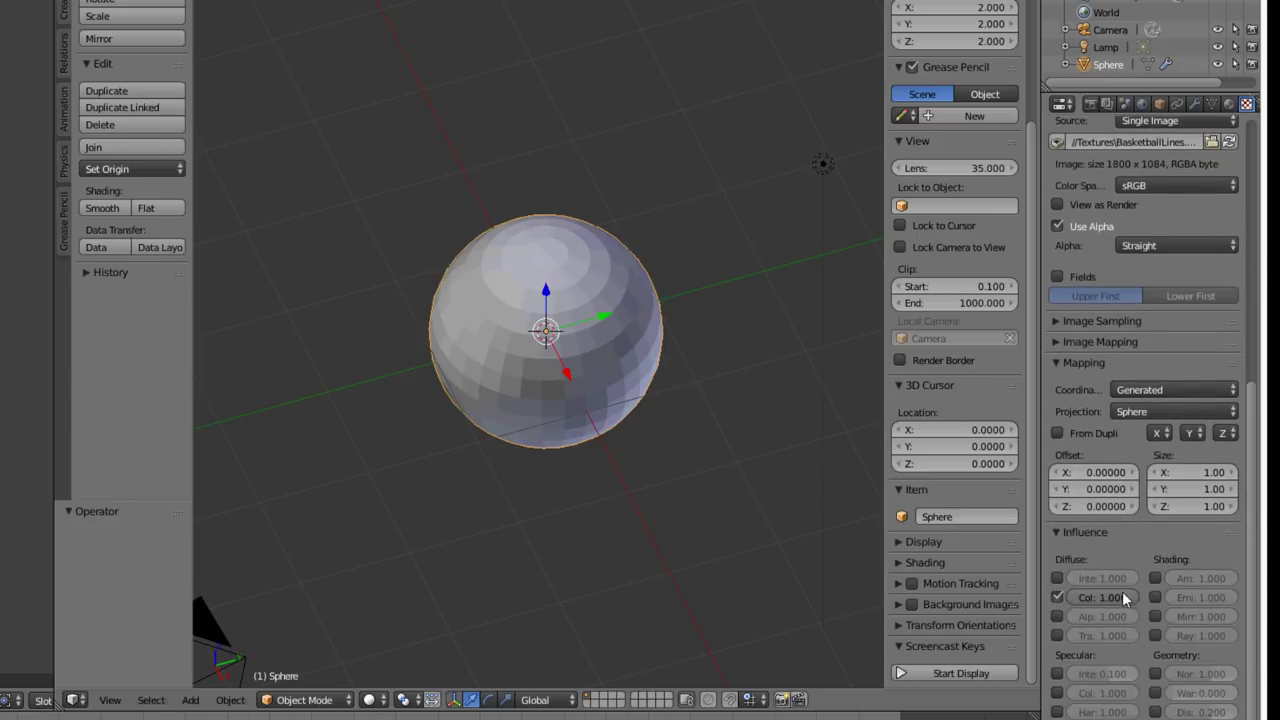
pyautogui.click(1155, 639)
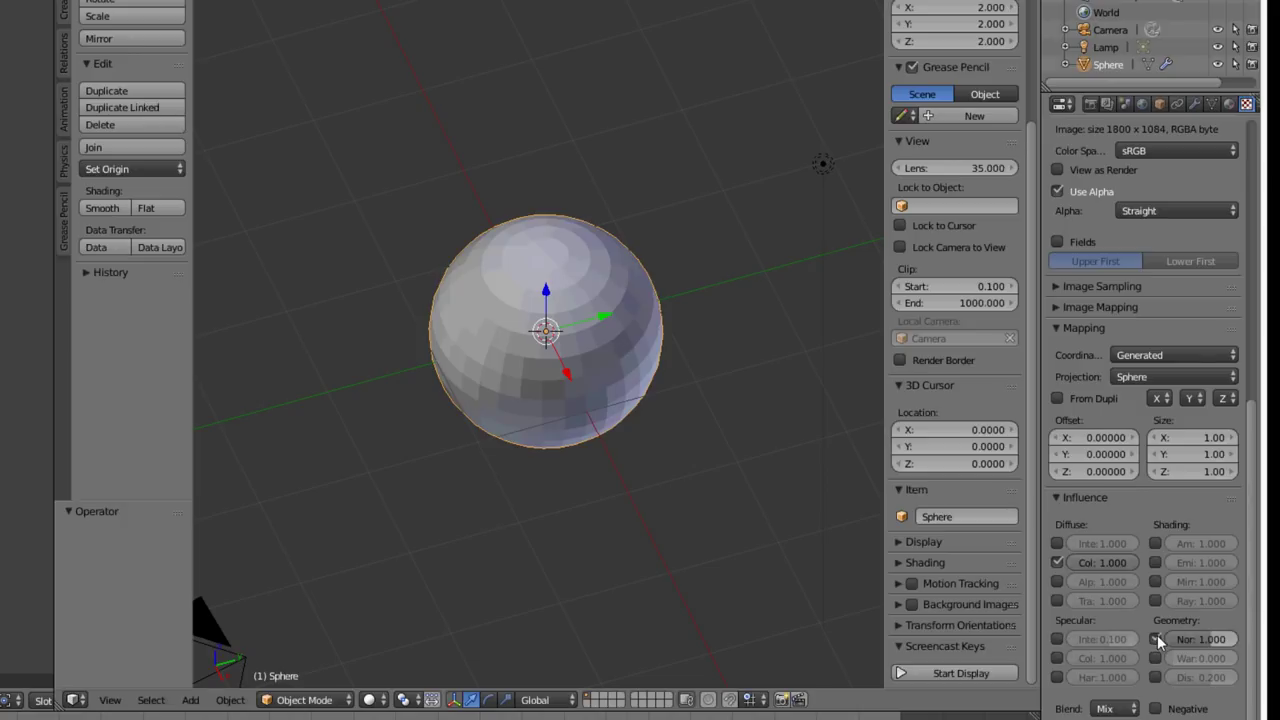
pyautogui.scroll(-1, 1157, 635)
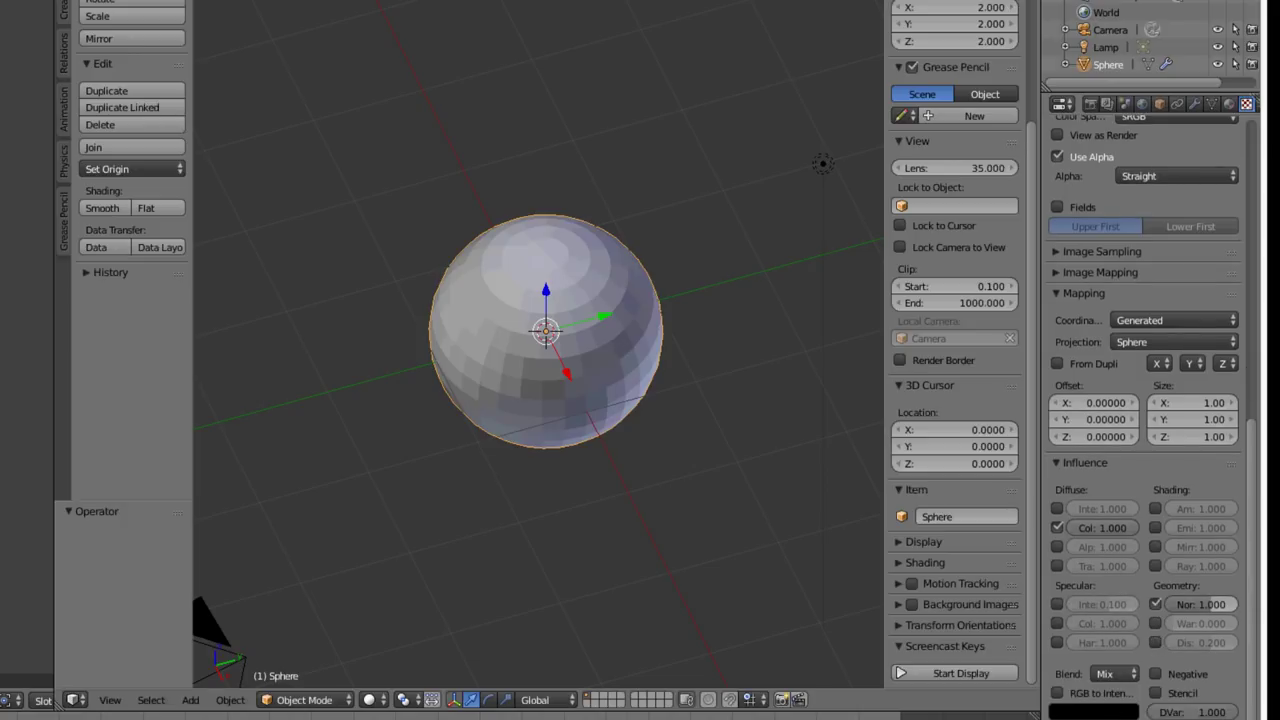
pyautogui.click(1075, 715)
pyautogui.click(1073, 656)
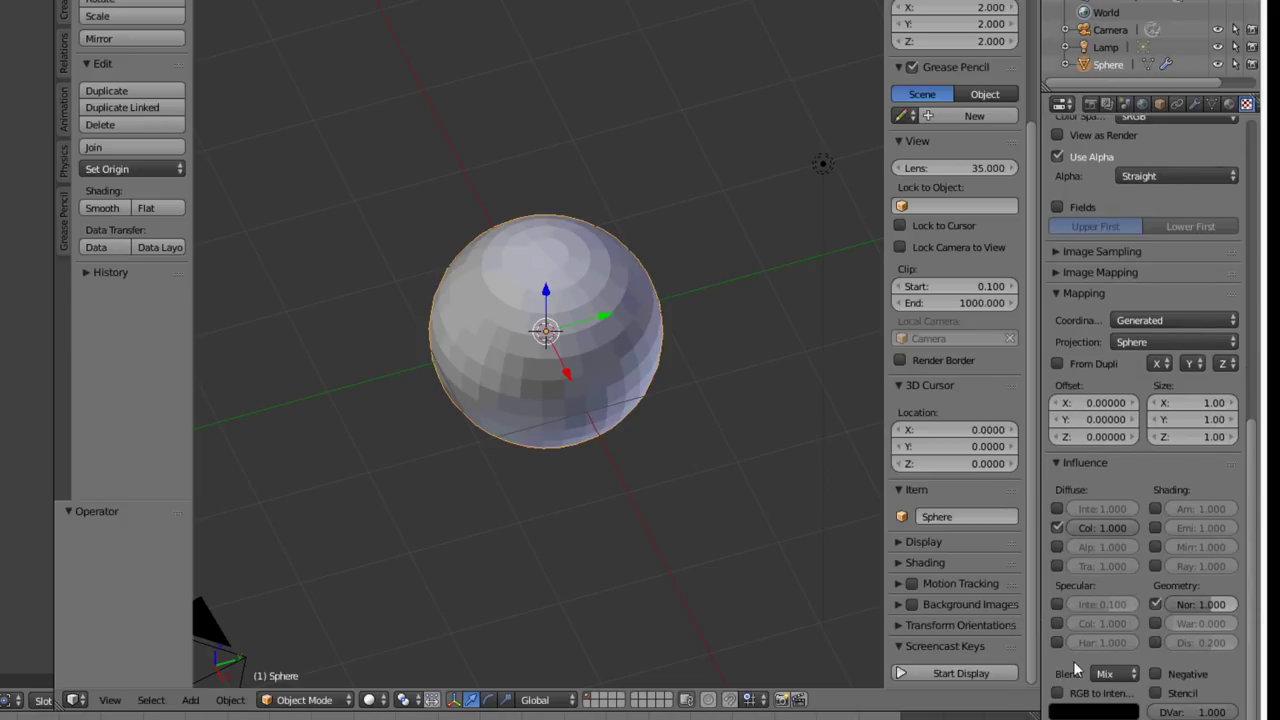
# Make the influence colour black, invert it with Negative, and set specular intensity 0.1.
pyautogui.click(1076, 712)
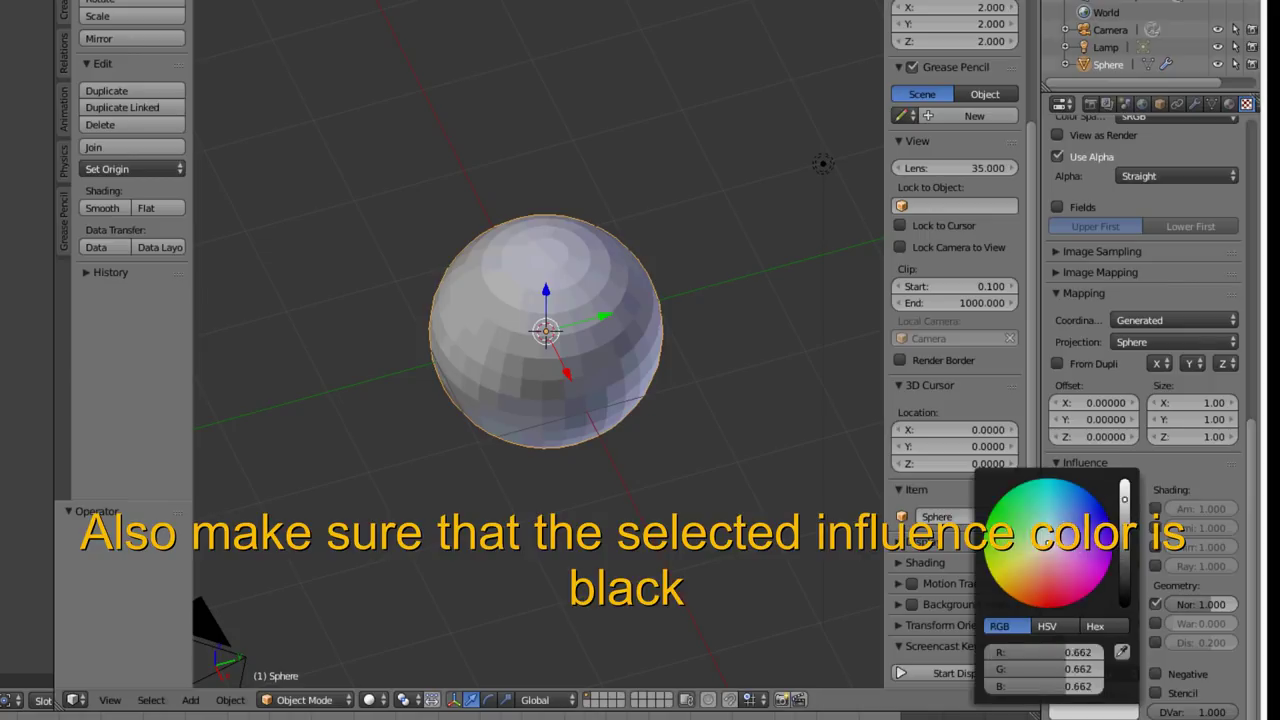
pyautogui.scroll(-13, 1047, 550)
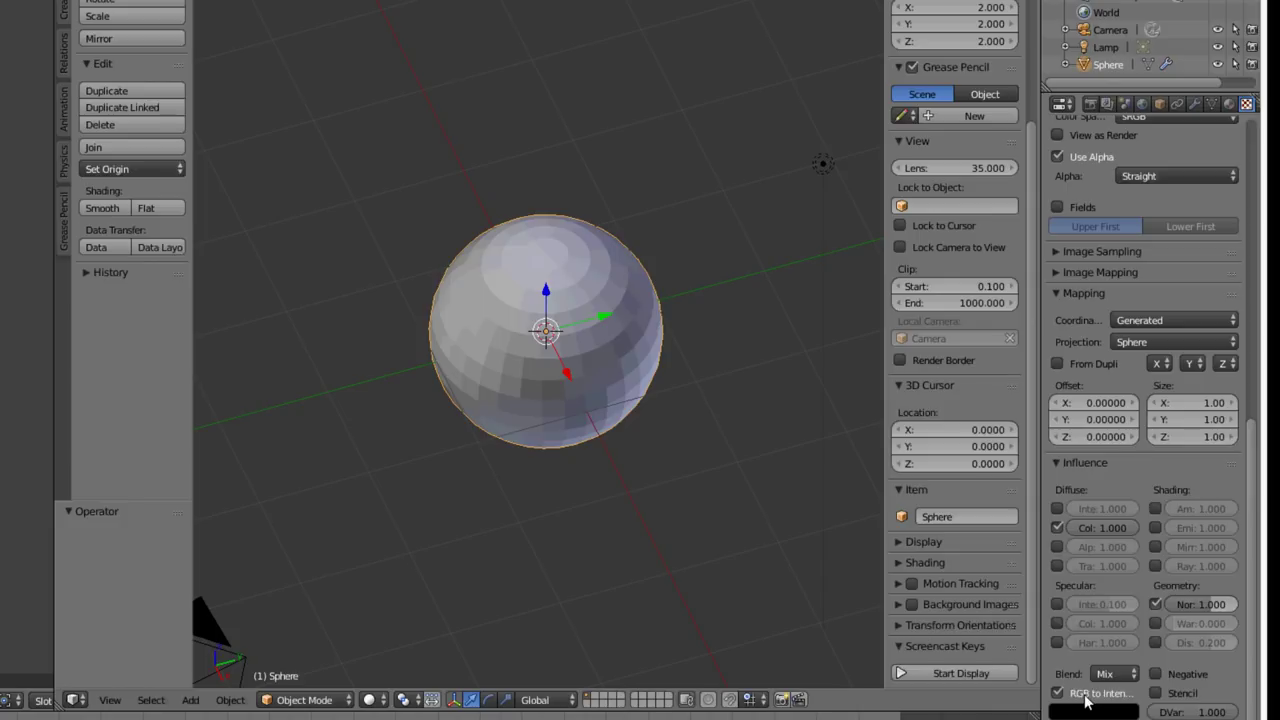
pyautogui.click(1156, 674)
pyautogui.click(1058, 604)
pyautogui.click(1083, 603)
pyautogui.write('0')
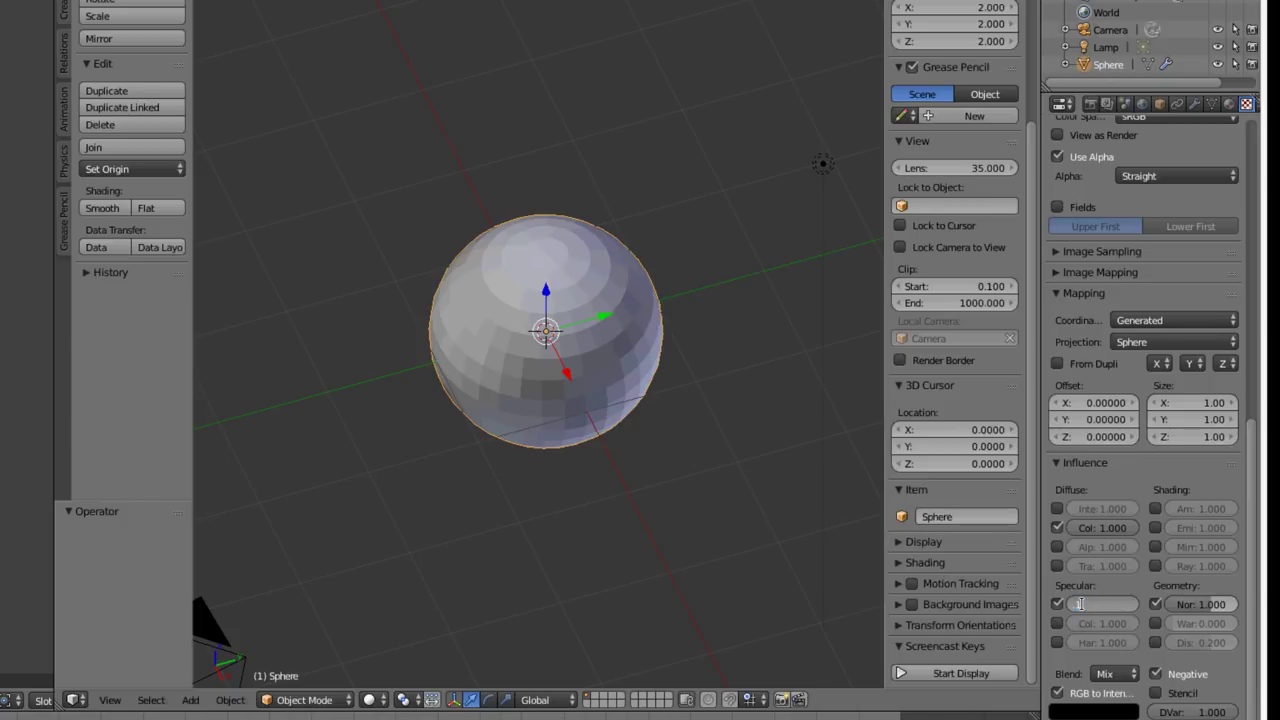
pyautogui.write('.1')
pyautogui.press('Return')
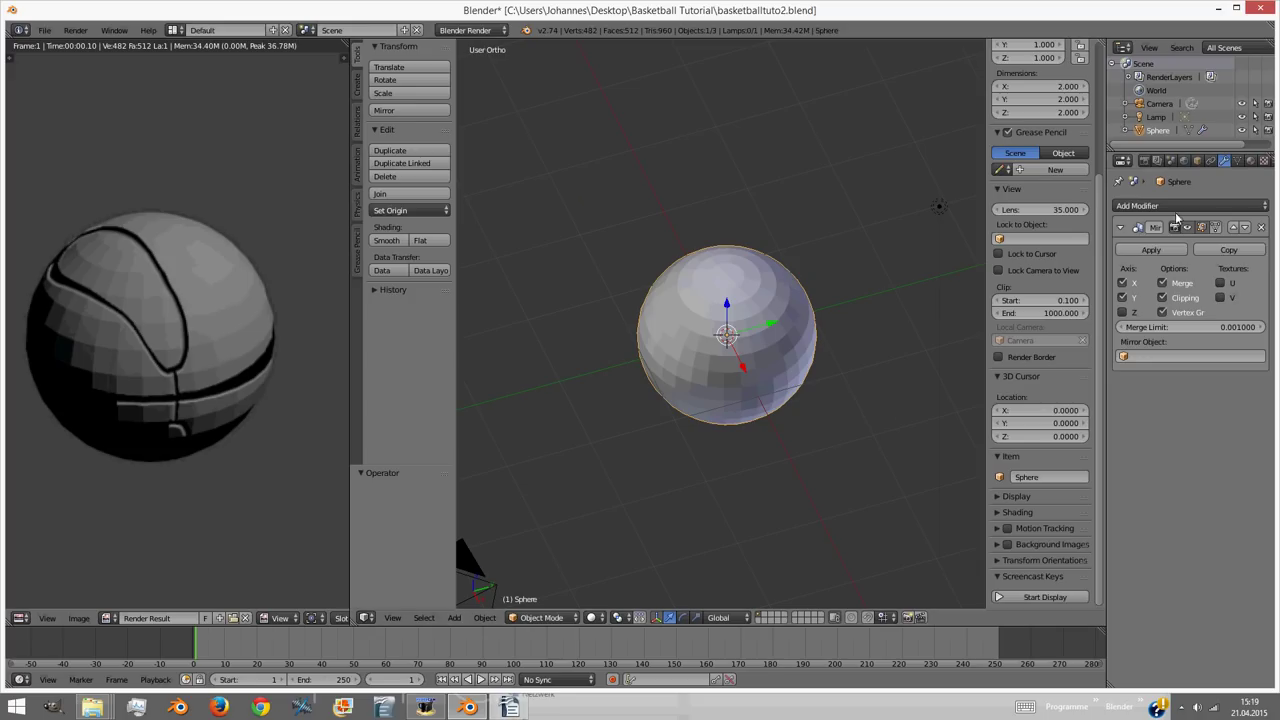
# Test-render, apply the Mirror modifier, and re-render to check the lines wrap correctly.
pyautogui.click(1250, 161)
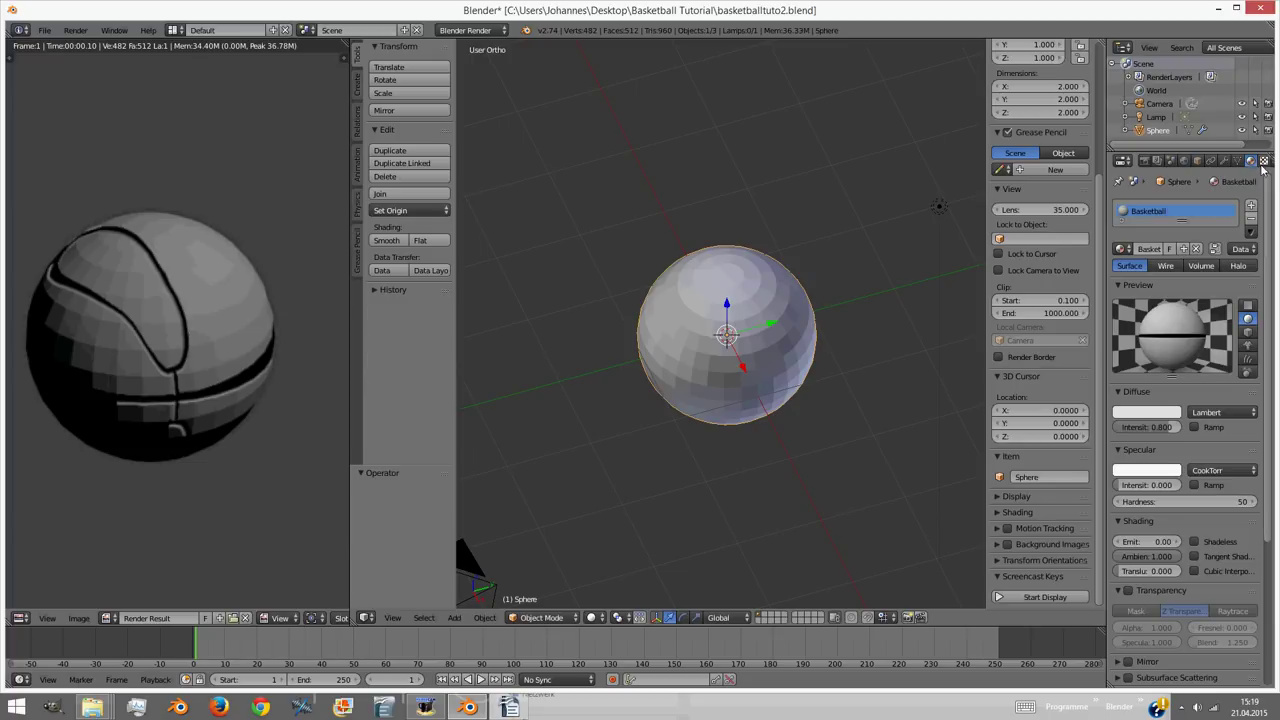
pyautogui.press('F12')
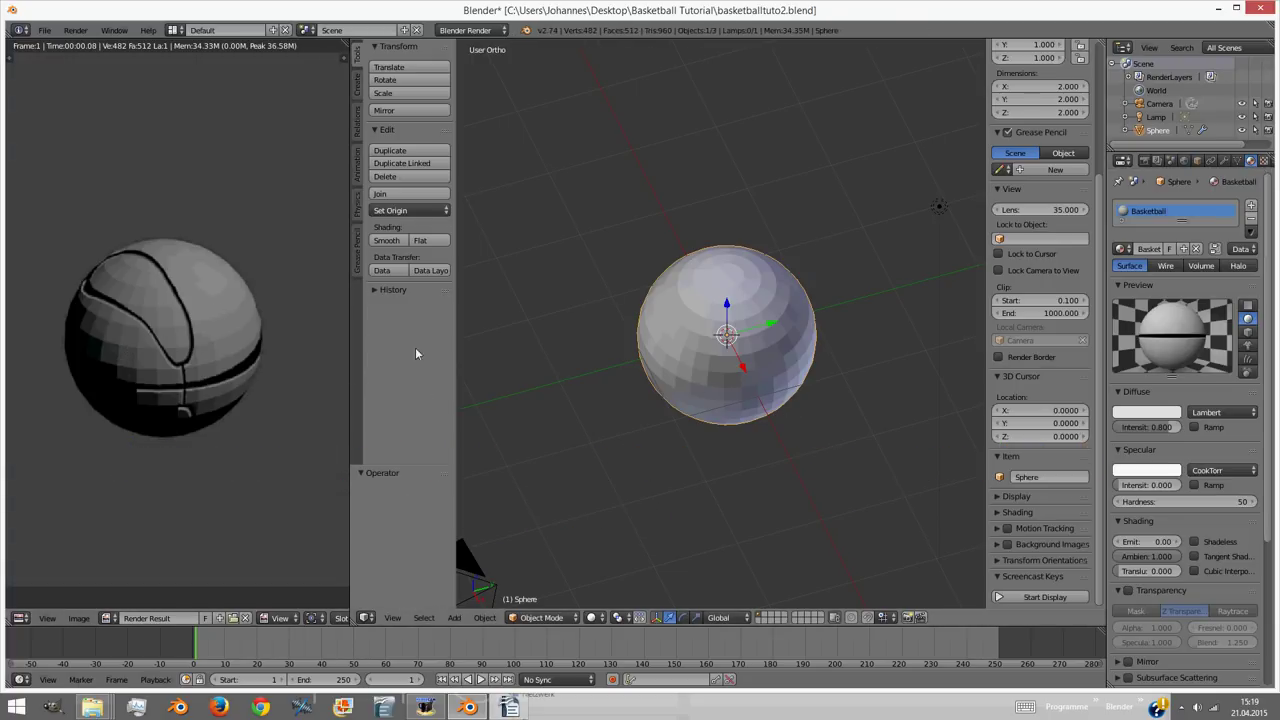
pyautogui.click(1225, 161)
pyautogui.click(1152, 249)
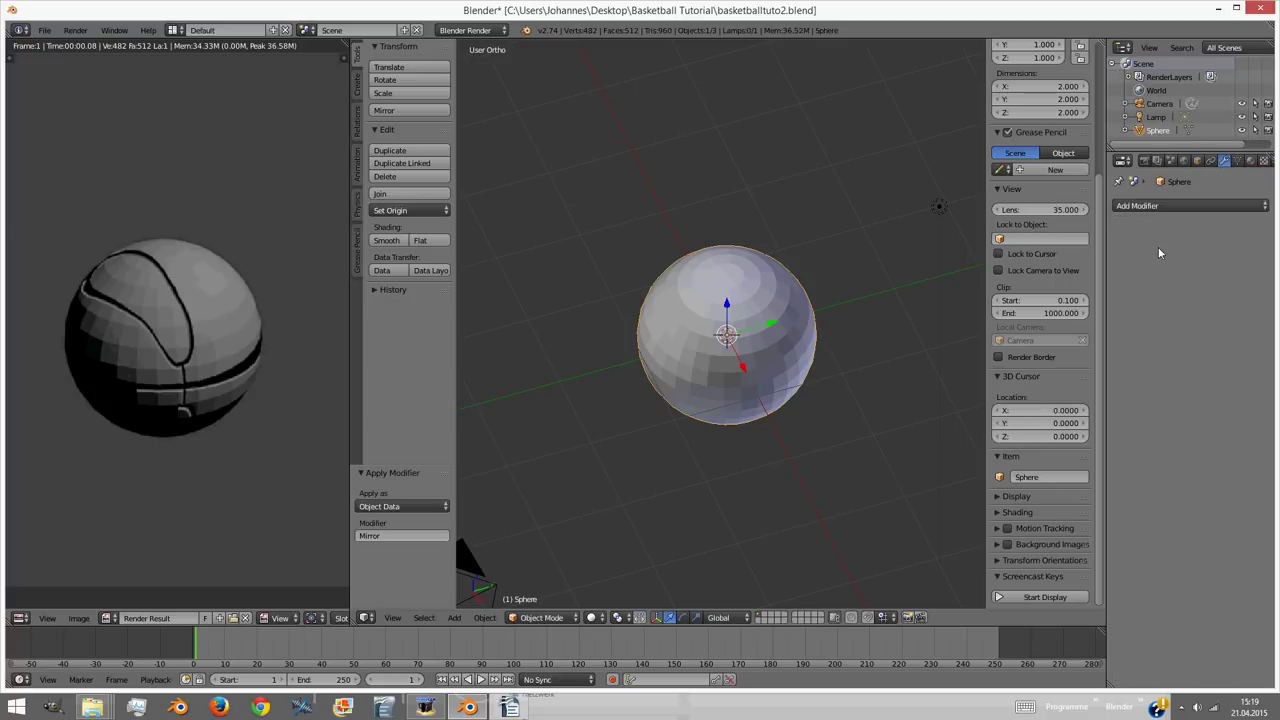
pyautogui.press('F12')
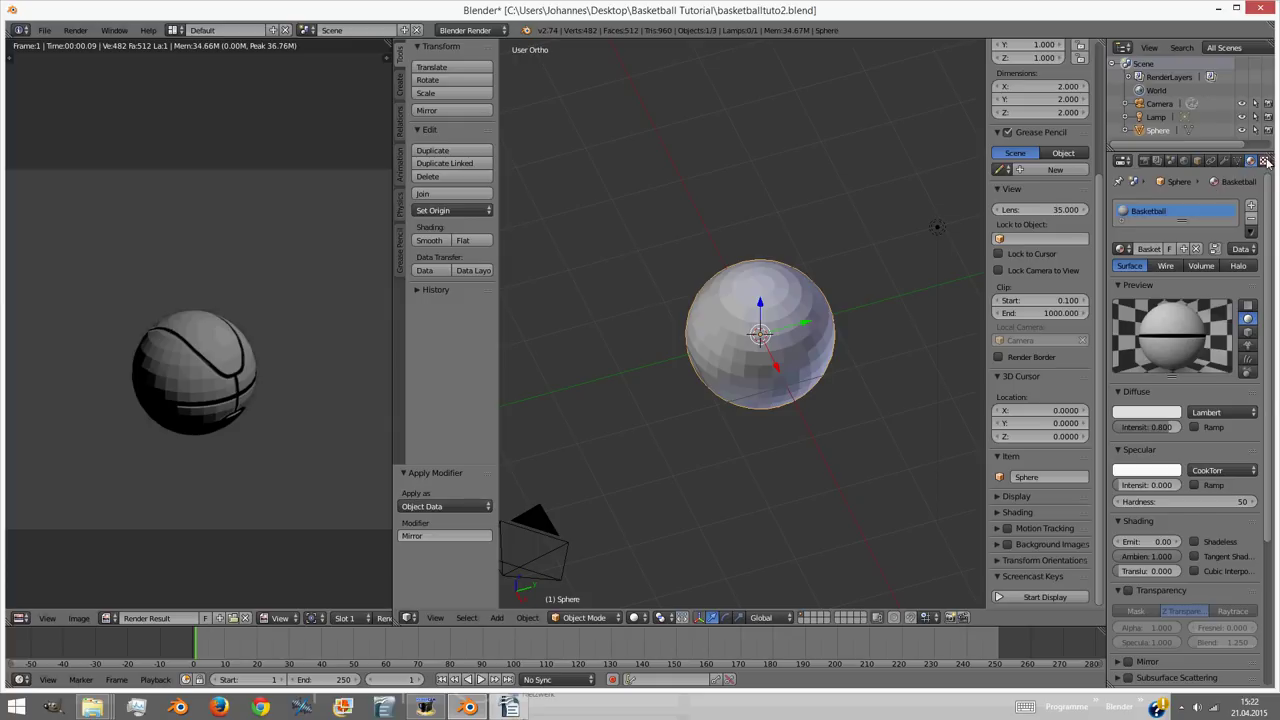
pyautogui.scroll(-5, 1184, 237)
pyautogui.scroll(5, 1173, 333)
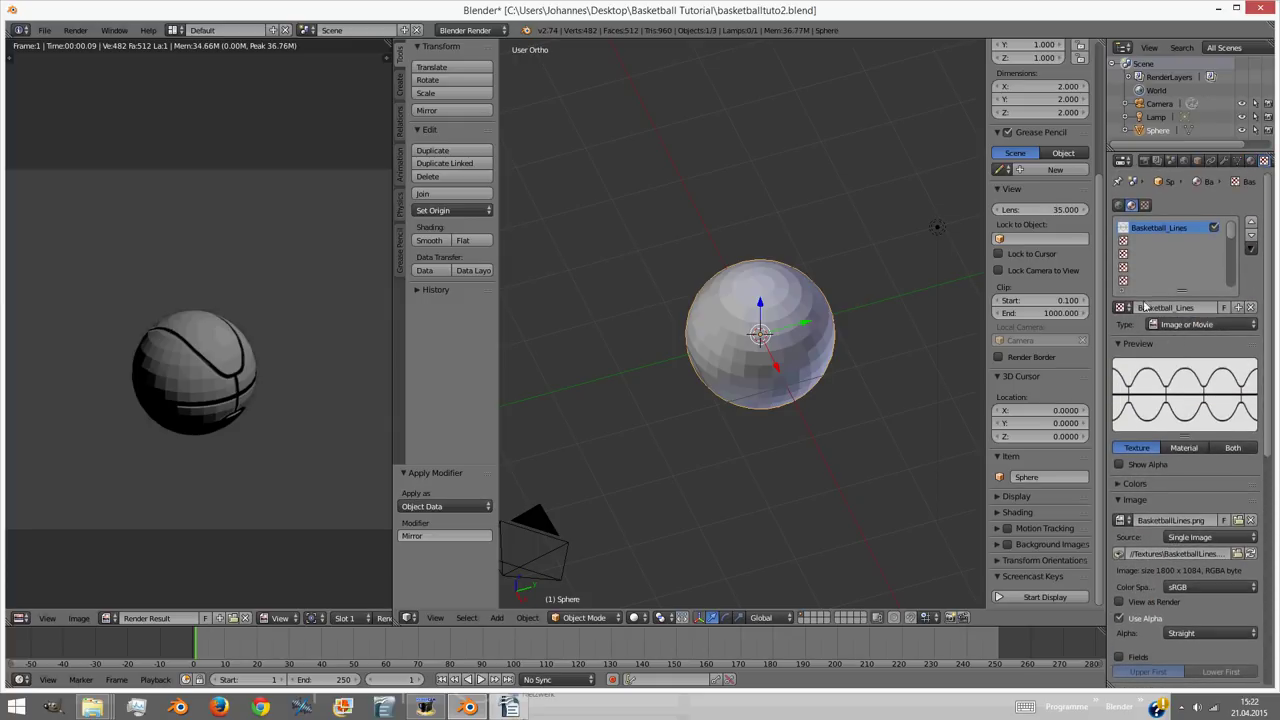
# Create a new texture named 'Basketball' in the empty second slot.
pyautogui.click(1138, 241)
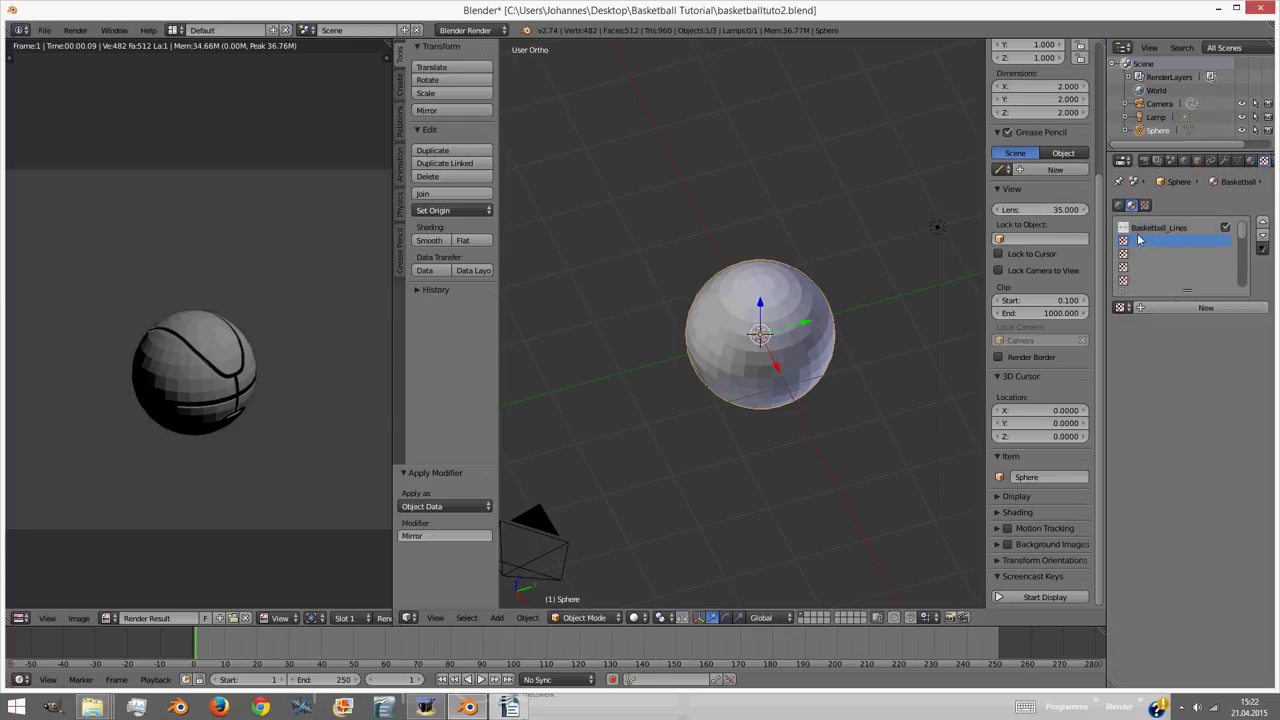
pyautogui.click(1147, 308)
pyautogui.click(1148, 311)
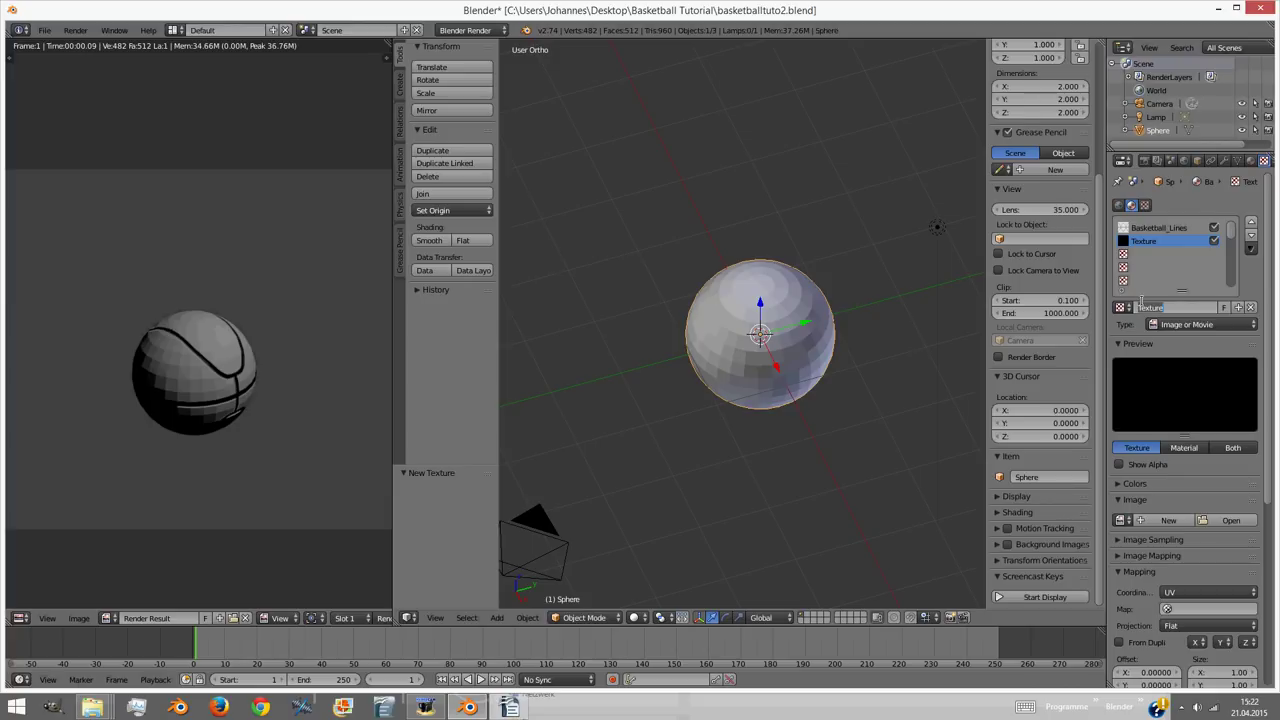
pyautogui.write('Basketball')
pyautogui.press('Return')
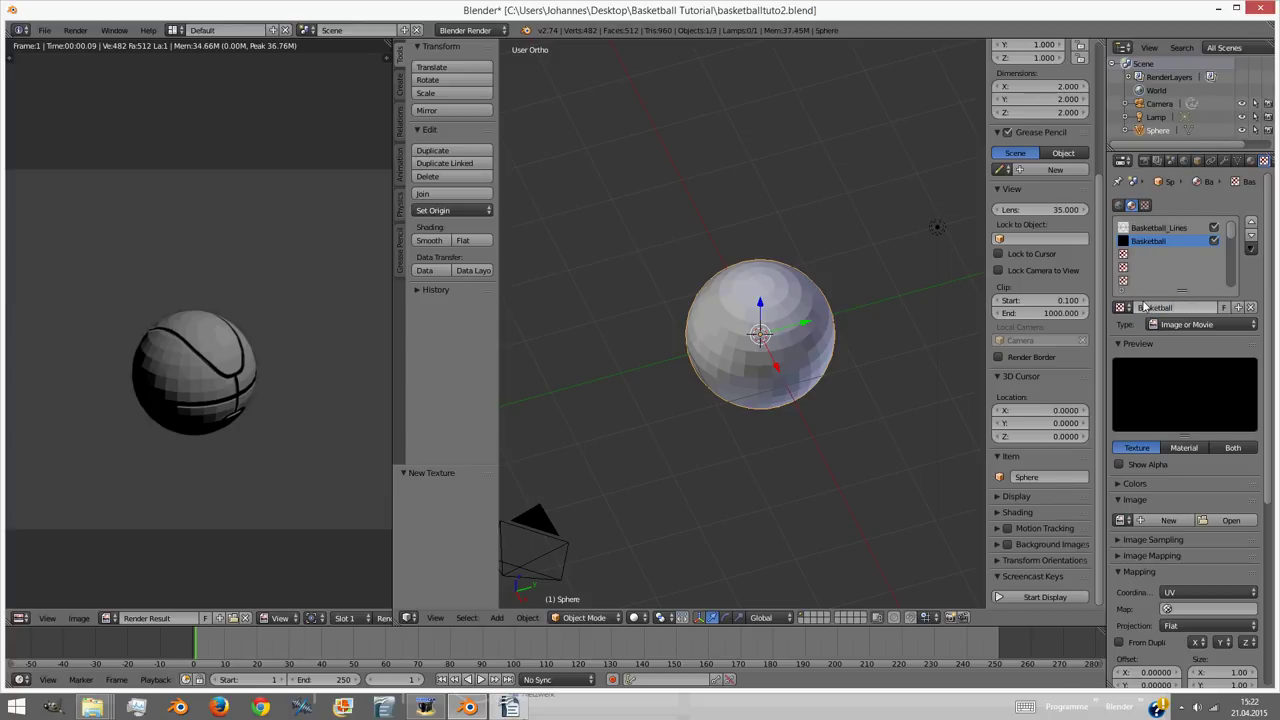
# Load basketball-texture.jpg from the Textures folder into the Basketball texture.
pyautogui.click(1212, 520)
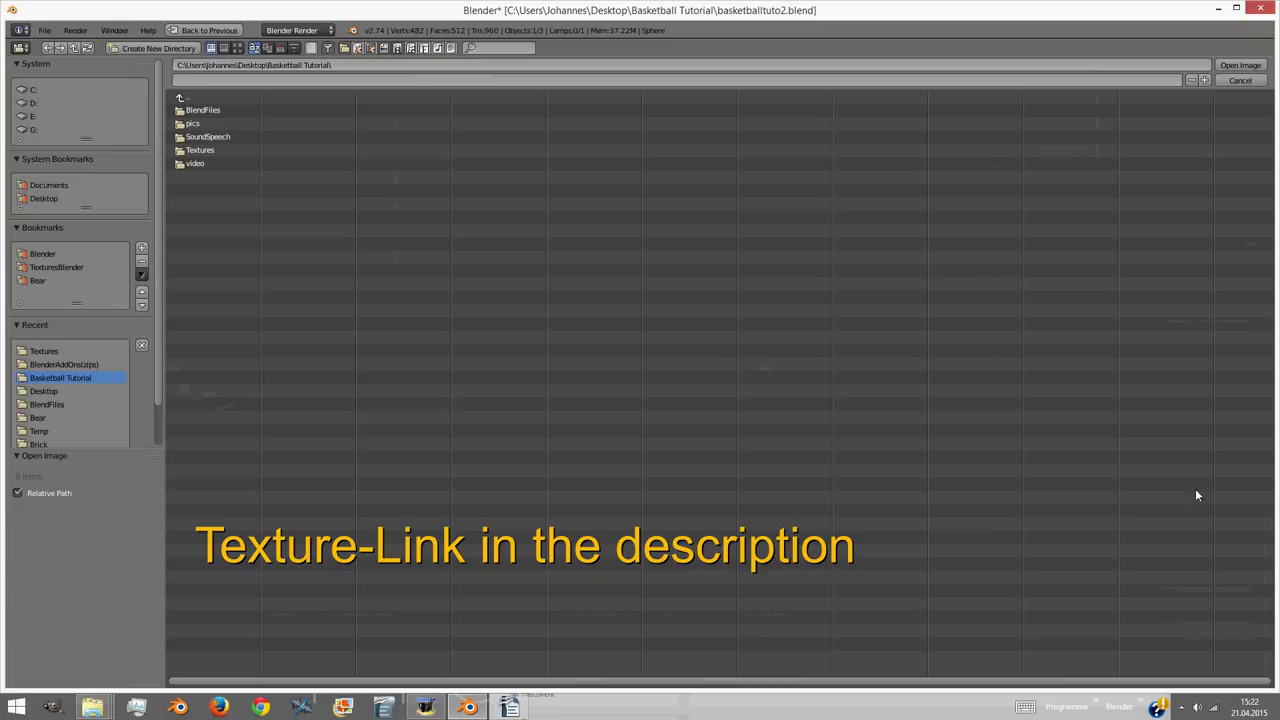
pyautogui.click(44, 351)
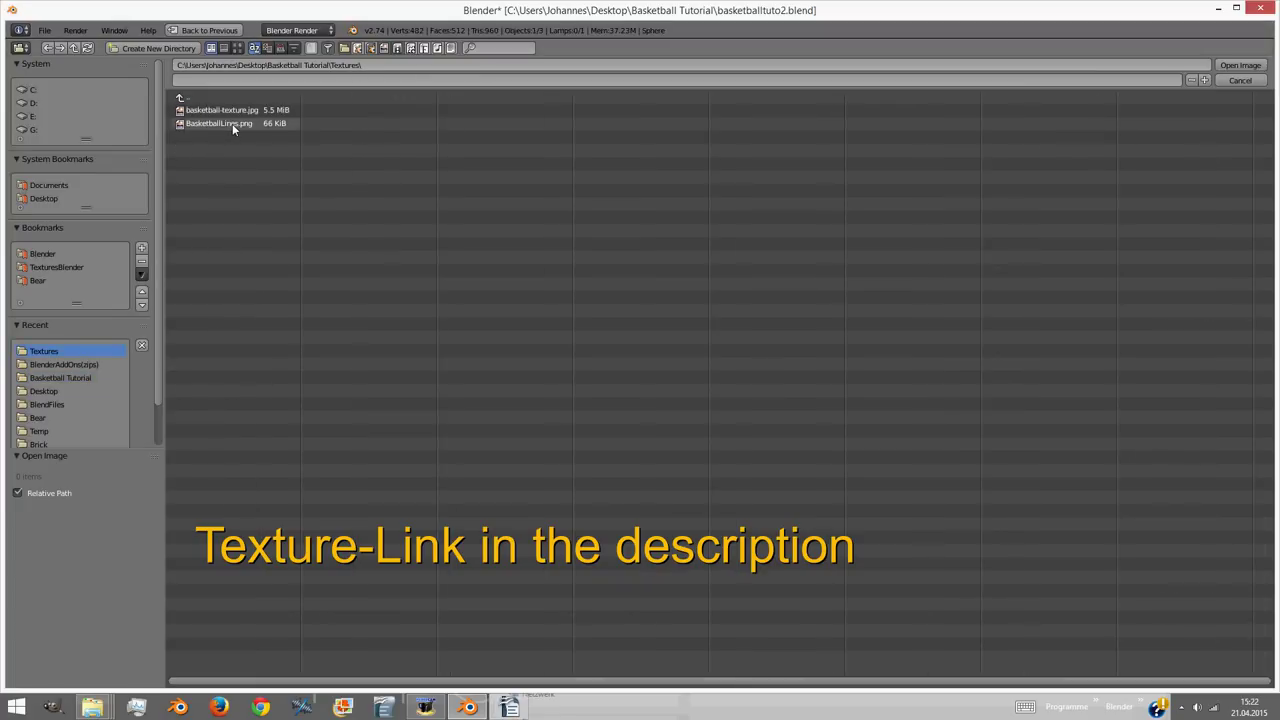
pyautogui.click(280, 111)
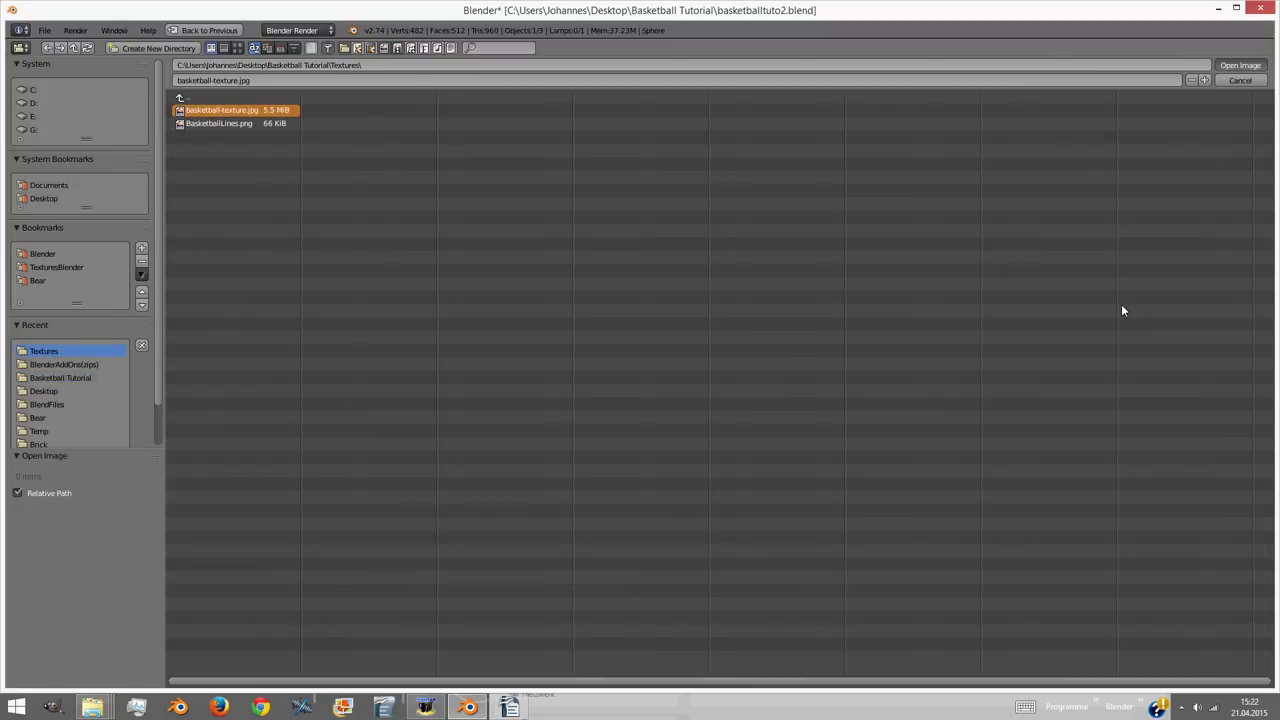
pyautogui.press('Return')
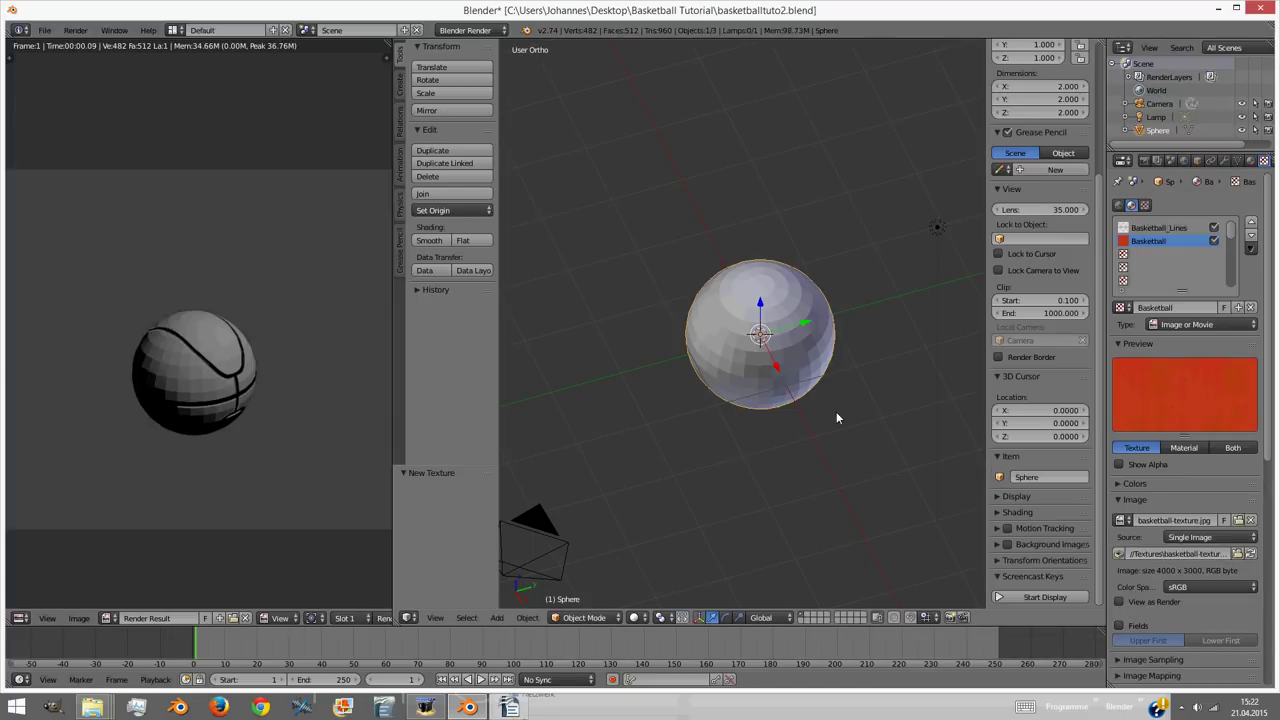
pyautogui.scroll(2, 835, 407)
pyautogui.scroll(3, 193, 382)
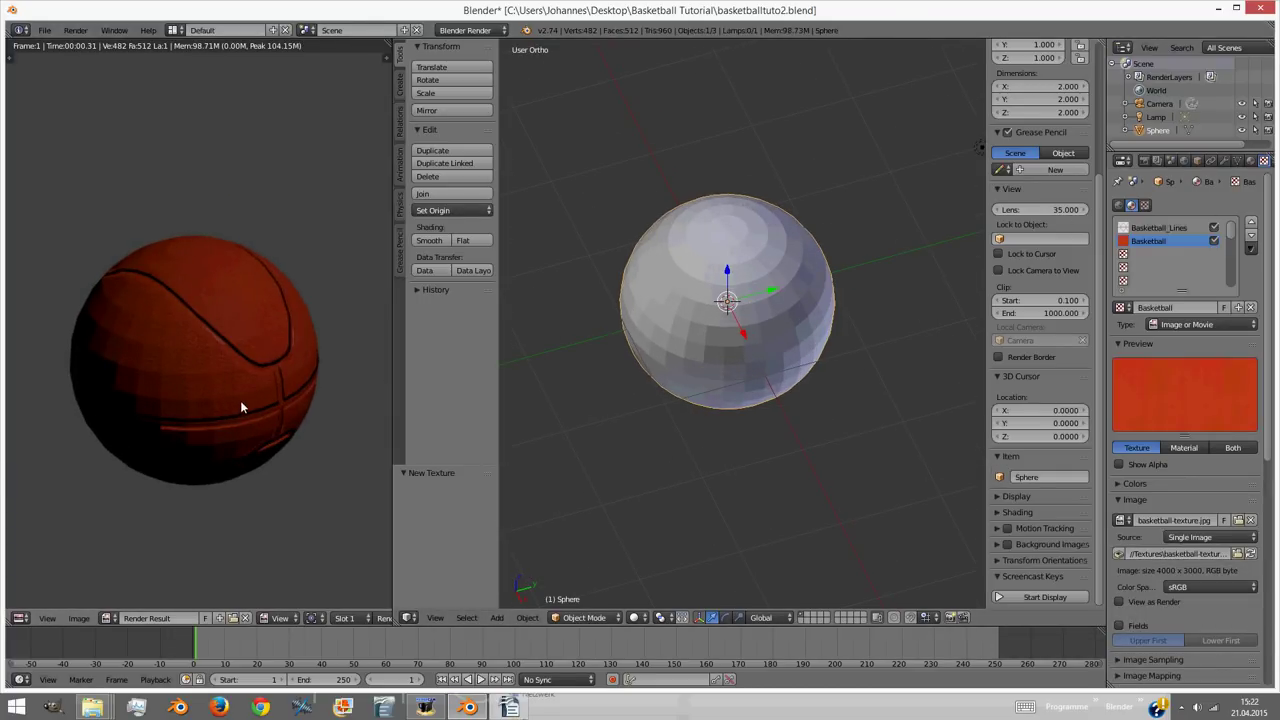
# Move Basketball above Basketball_Lines, re-render, and shift Basketball_Lines down two slots.
pyautogui.click(1250, 221)
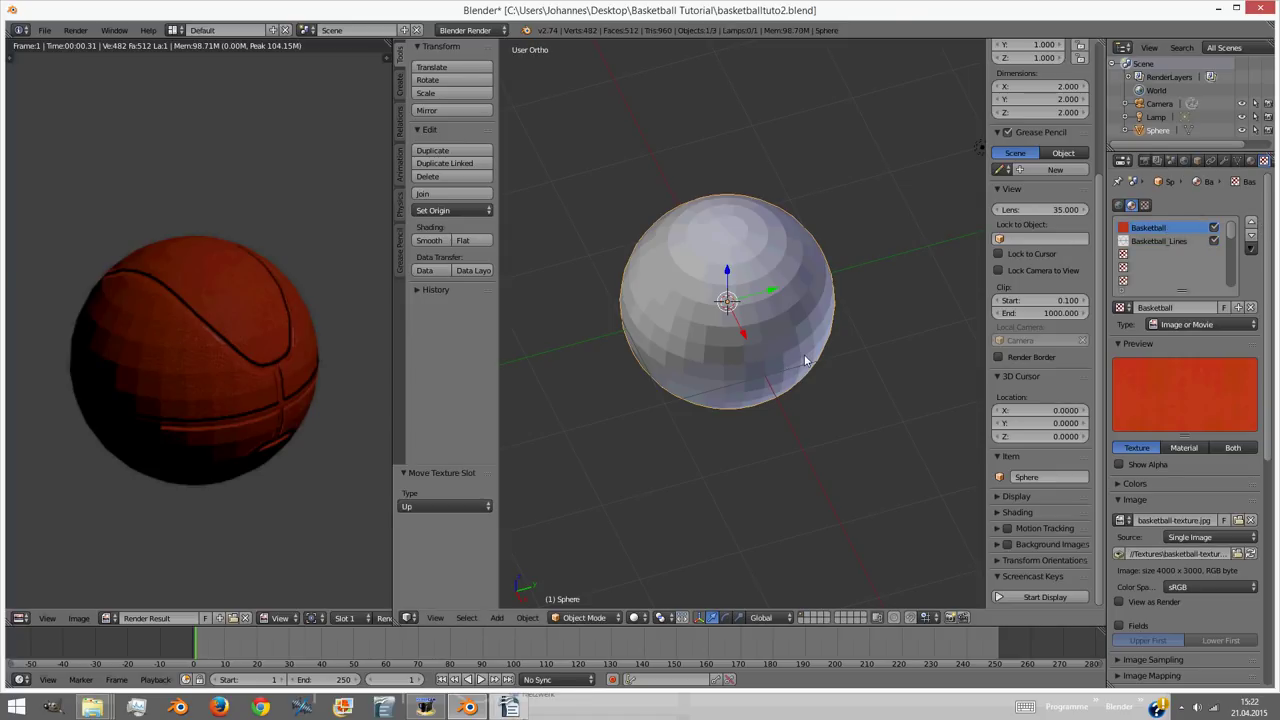
pyautogui.press('F12')
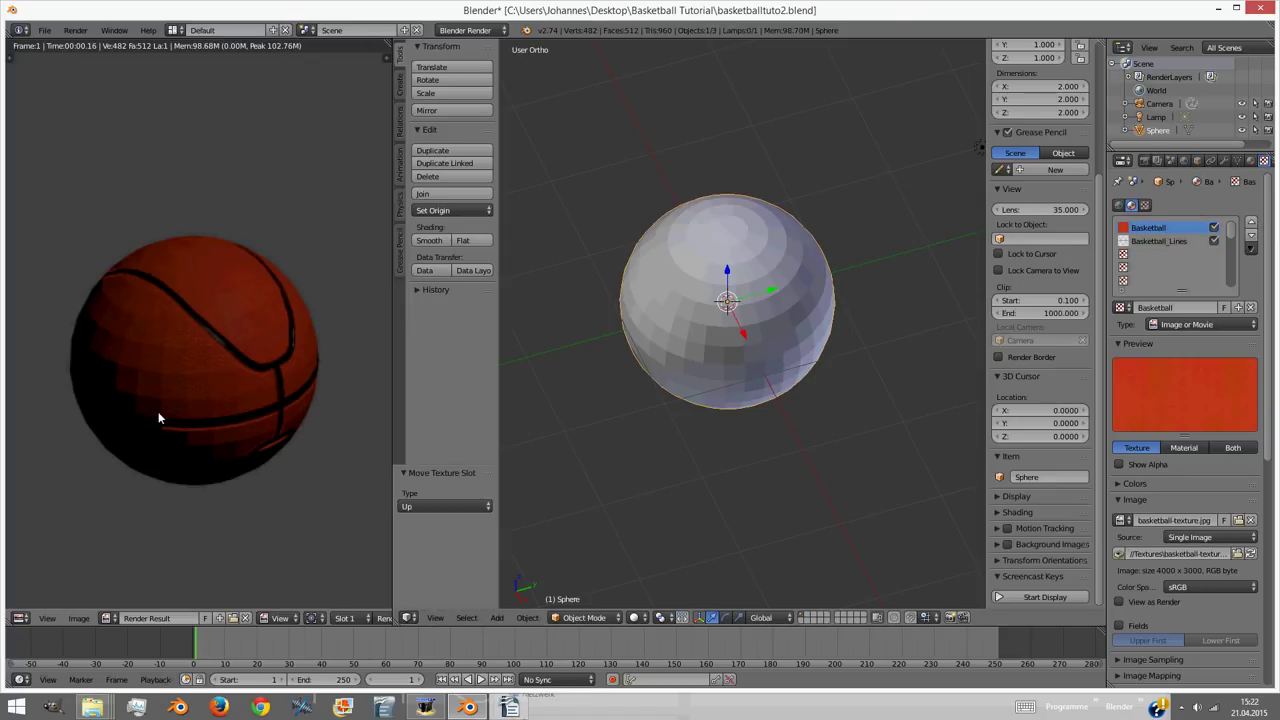
pyautogui.click(1158, 242)
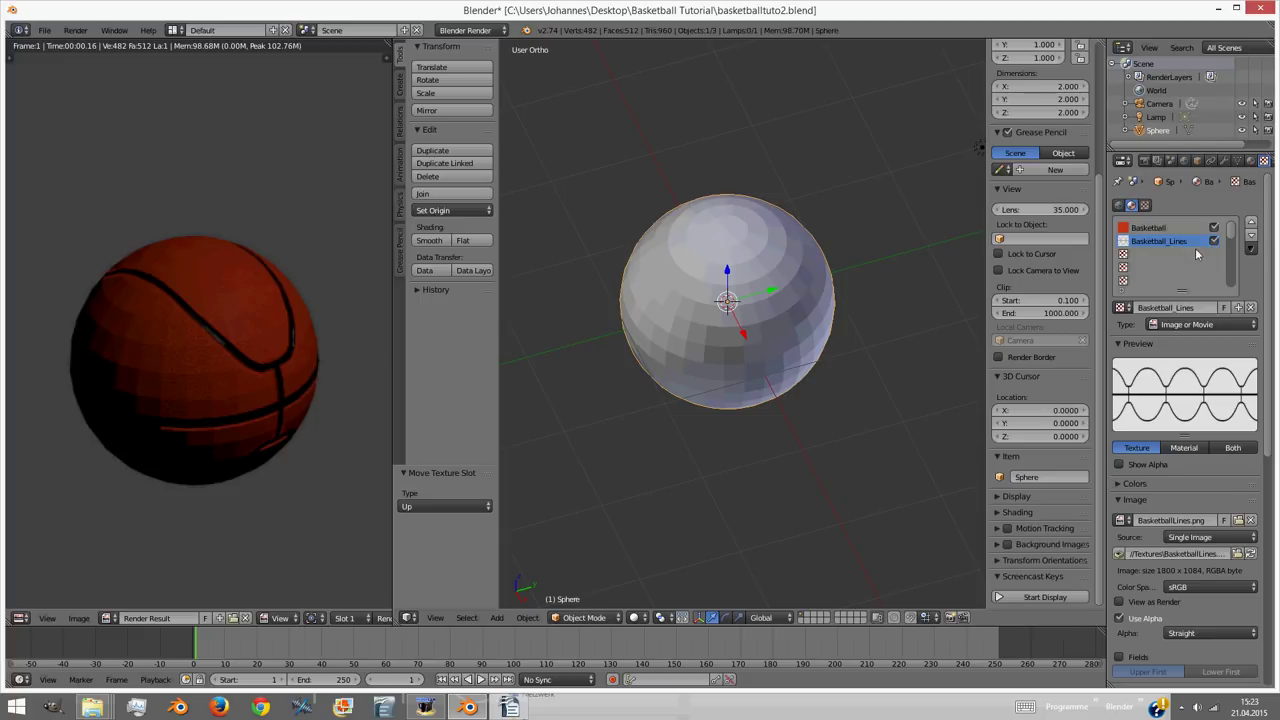
pyautogui.click(1250, 236)
pyautogui.click(1250, 240)
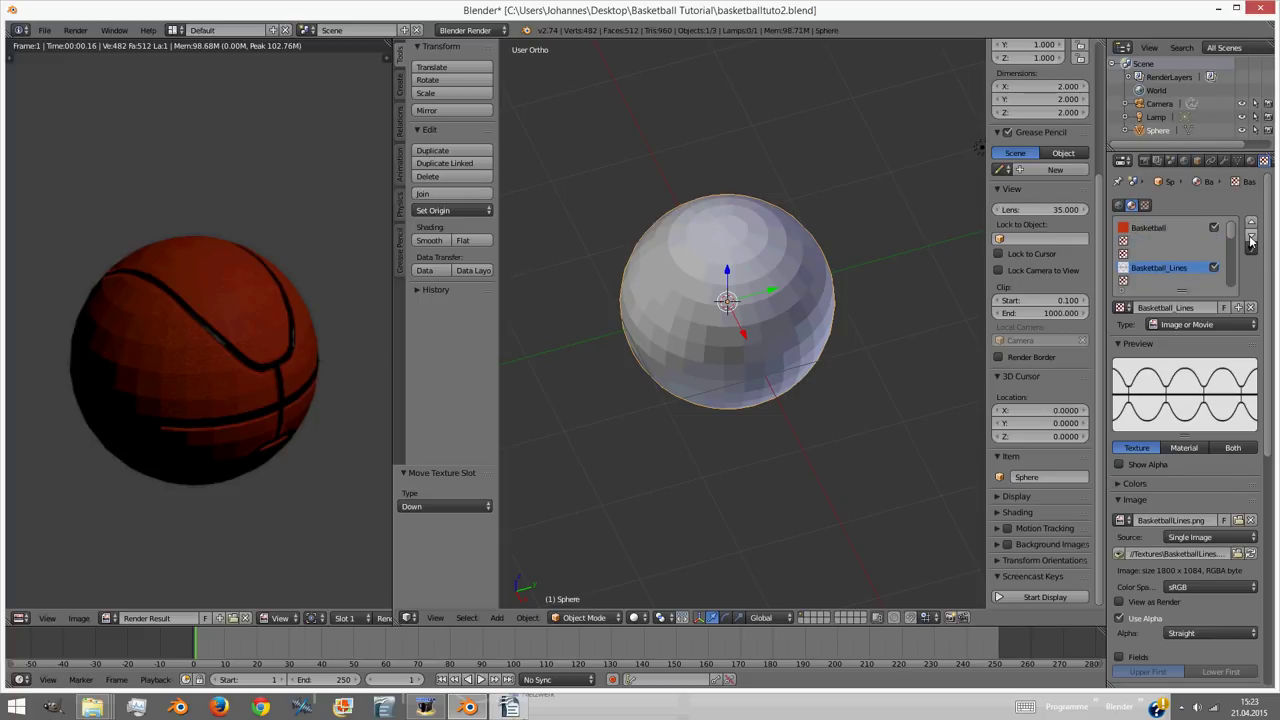
# Fill two empty texture slots with the existing Basketball texture.
pyautogui.click(1150, 241)
pyautogui.click(1121, 307)
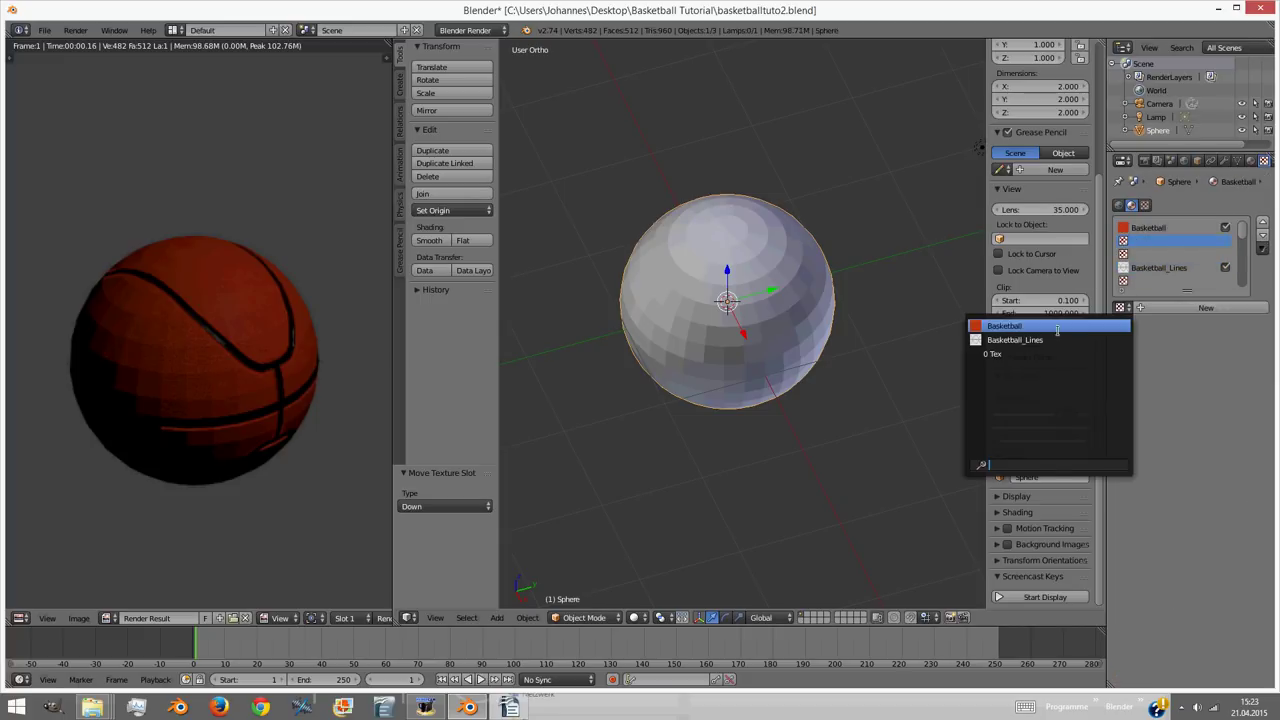
pyautogui.click(1045, 327)
pyautogui.click(1150, 254)
pyautogui.click(1121, 307)
pyautogui.press('Return')
# Make both new Basketball slots single-user copies.
pyautogui.click(1160, 241)
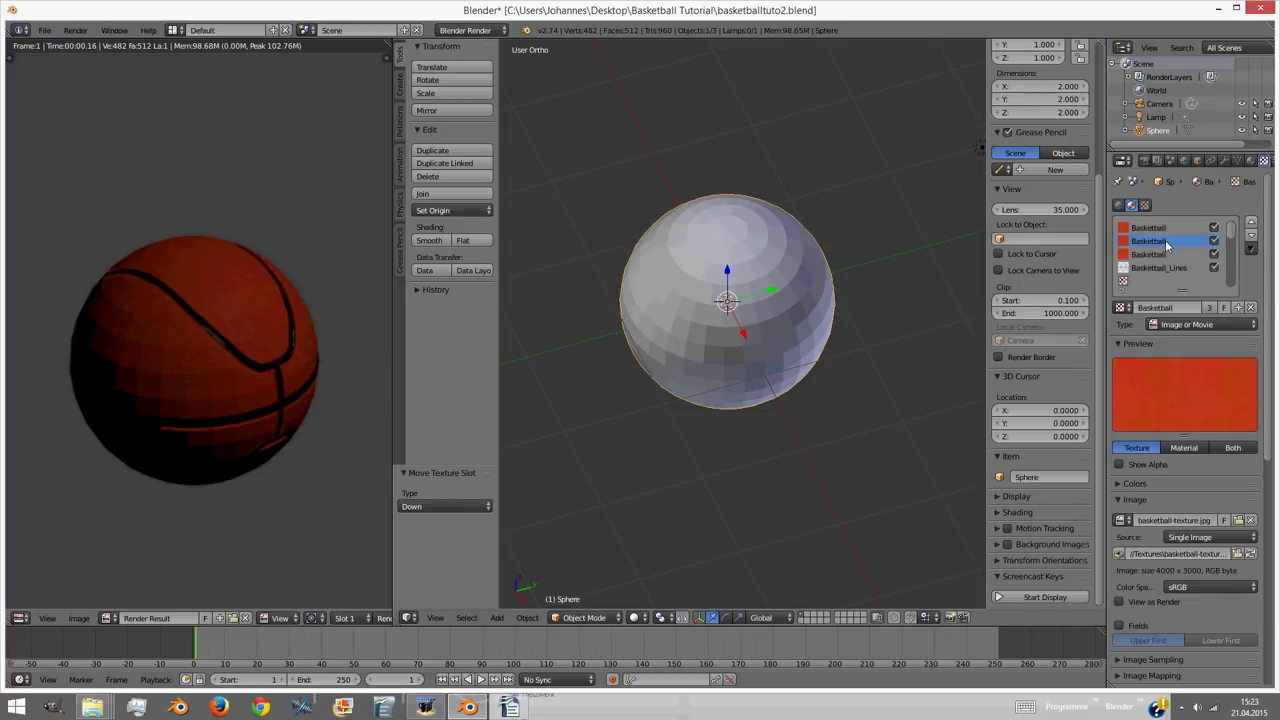
pyautogui.click(1209, 308)
pyautogui.click(1162, 256)
pyautogui.click(1209, 308)
# Rename the copies to 'Basketball_Spec' and 'Basketball_Bump'.
pyautogui.click(1170, 243)
pyautogui.doubleClick(1175, 305)
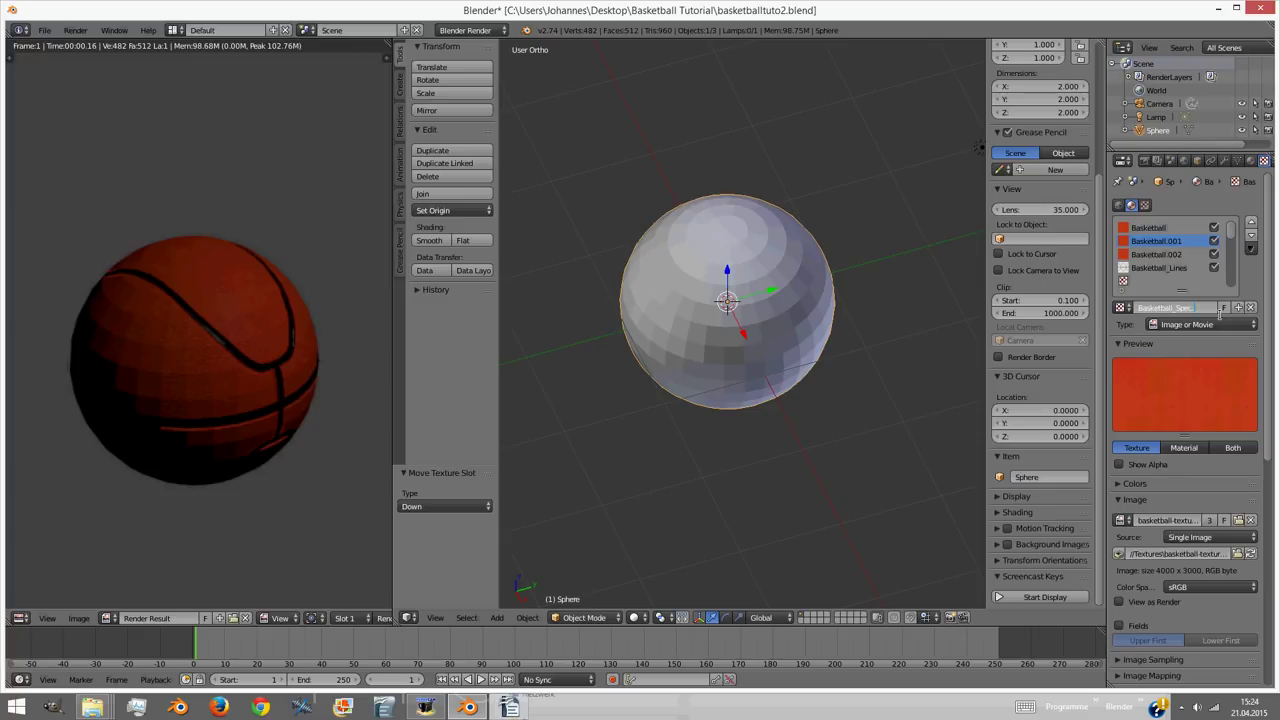
pyautogui.press('Return')
pyautogui.click(1168, 256)
pyautogui.doubleClick(1174, 307)
pyautogui.press('Return')
# Make the specular texture greyscale by setting its saturation to 0.
pyautogui.click(1118, 487)
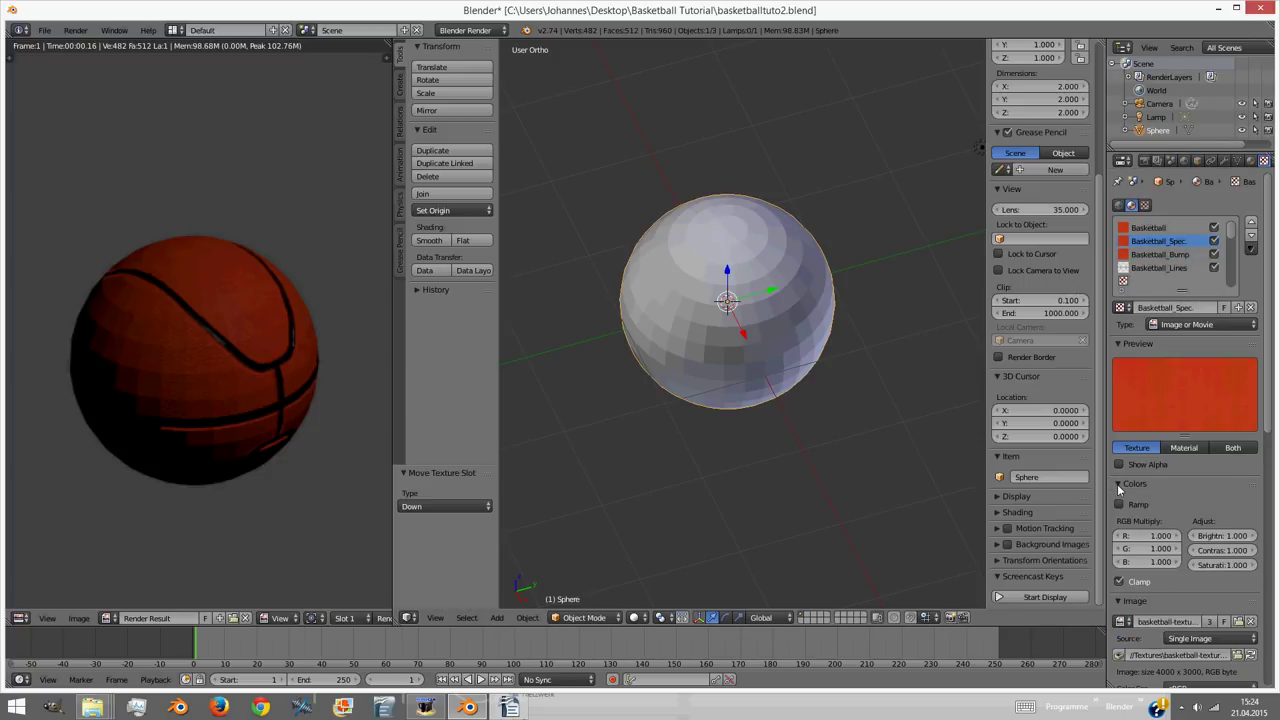
pyautogui.click(1233, 566)
pyautogui.write('0')
pyautogui.press('Return')
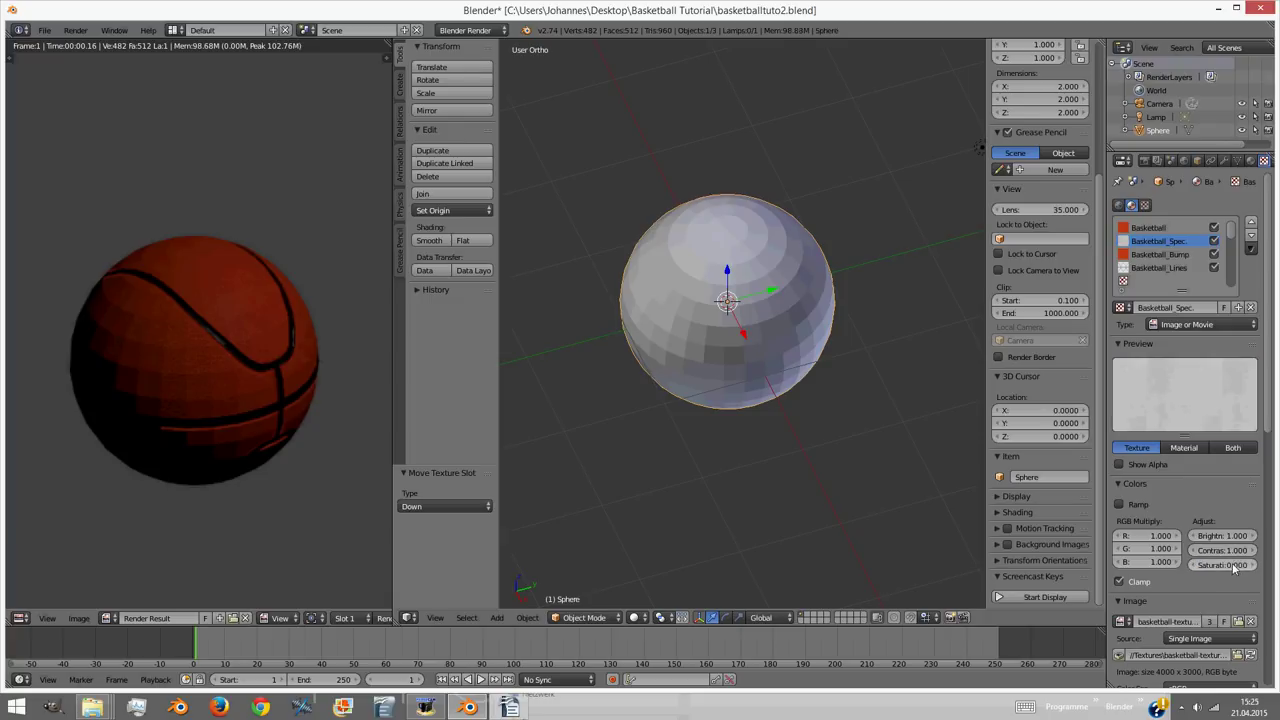
# Switch the texture's influence from diffuse colour to specular intensity 0.117 and re-render.
pyautogui.scroll(-10, 1228, 462)
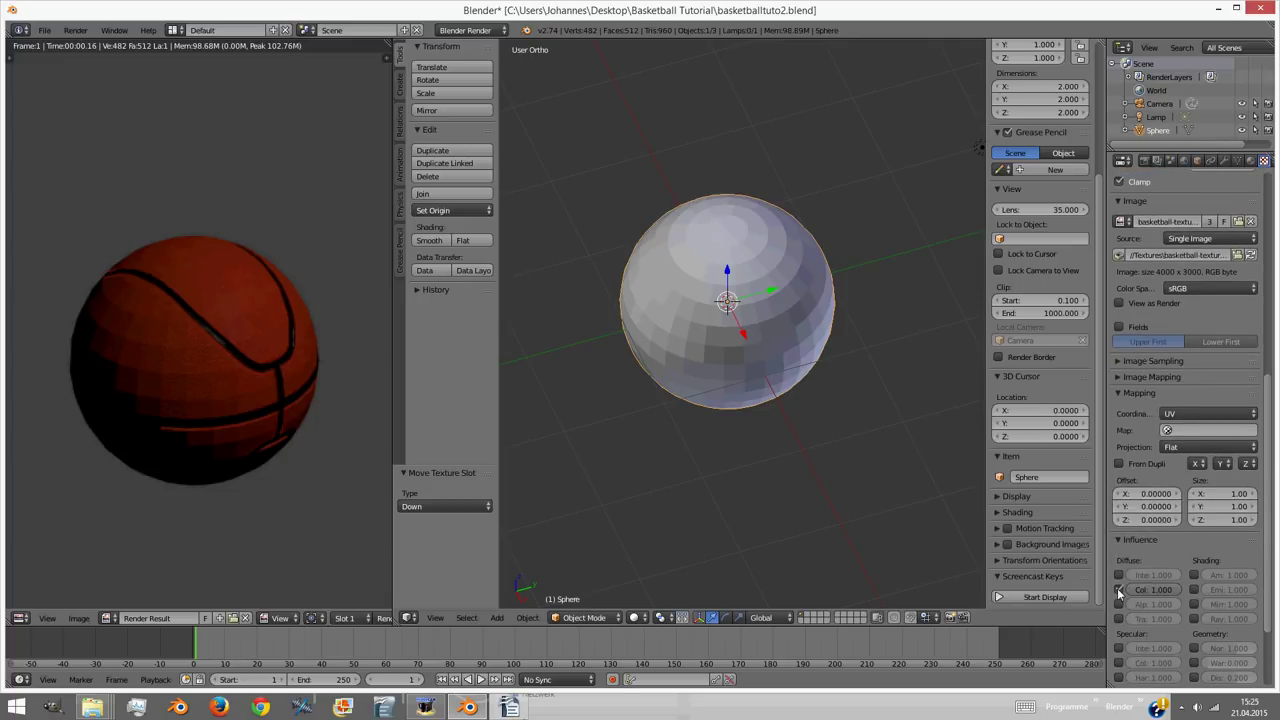
pyautogui.click(1118, 590)
pyautogui.scroll(-2, 1120, 585)
pyautogui.click(1118, 568)
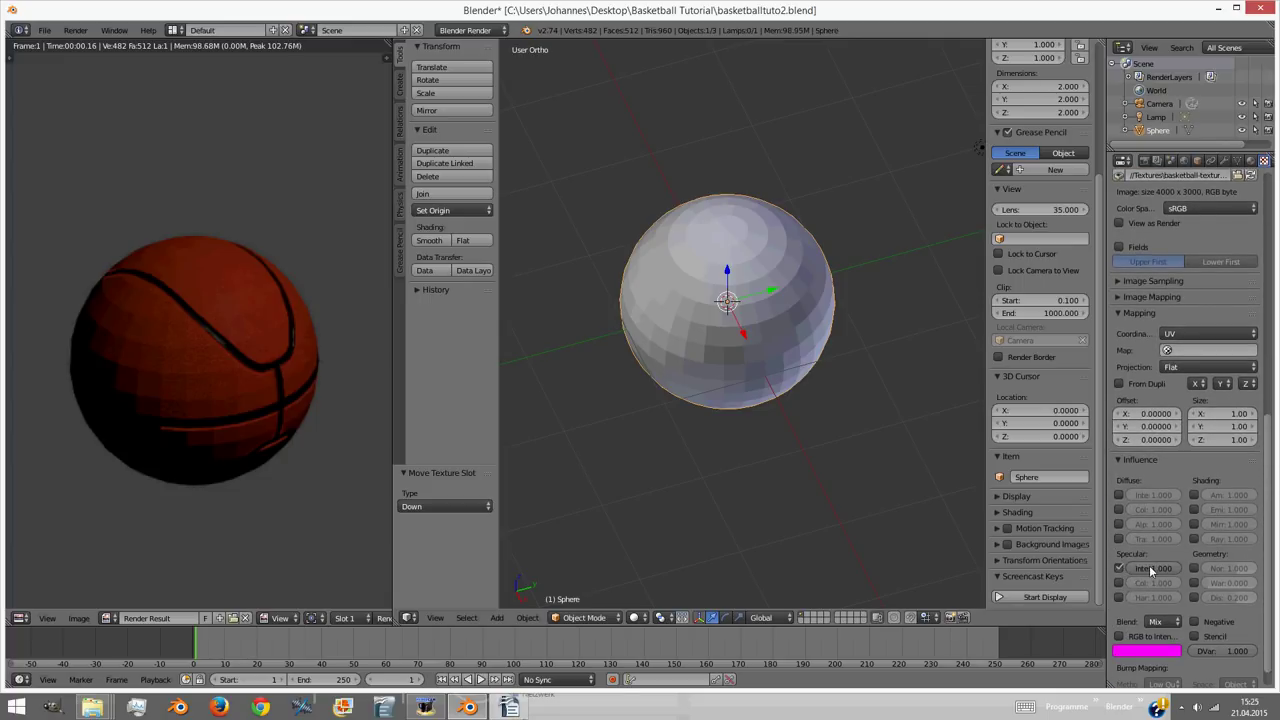
pyautogui.click(1151, 570)
pyautogui.write('.117')
pyautogui.press('Return')
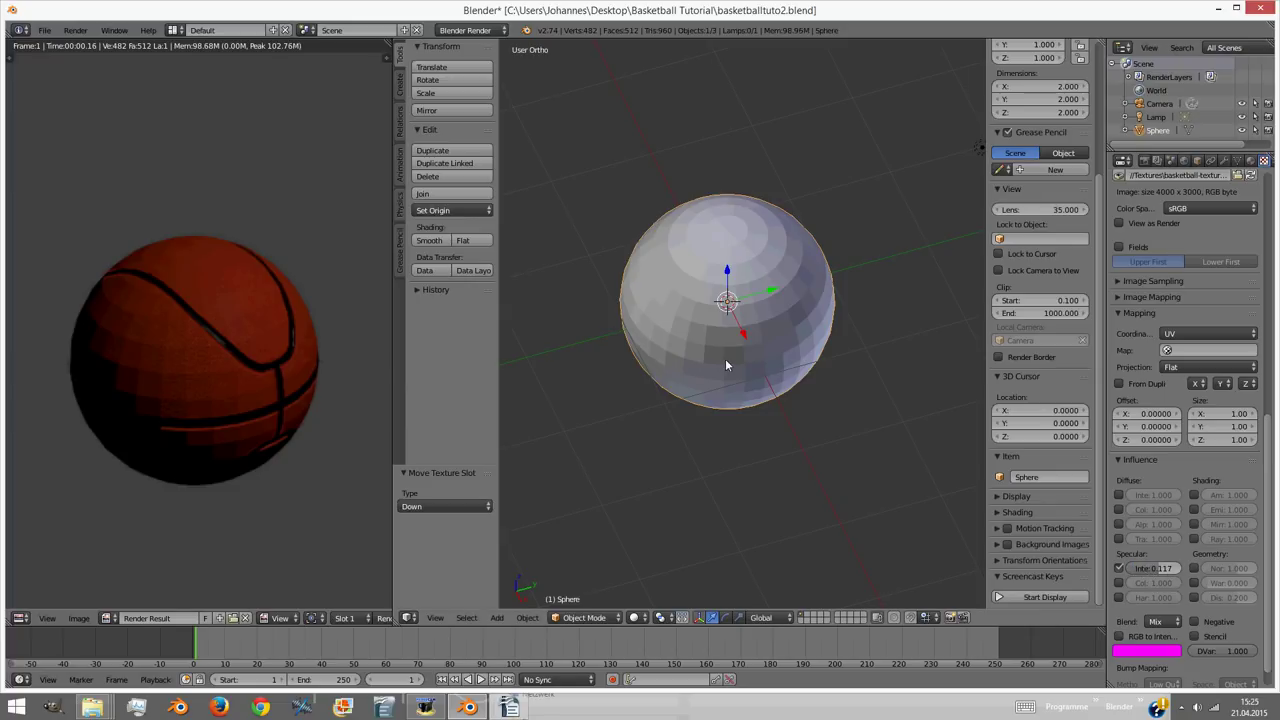
pyautogui.press('F12')
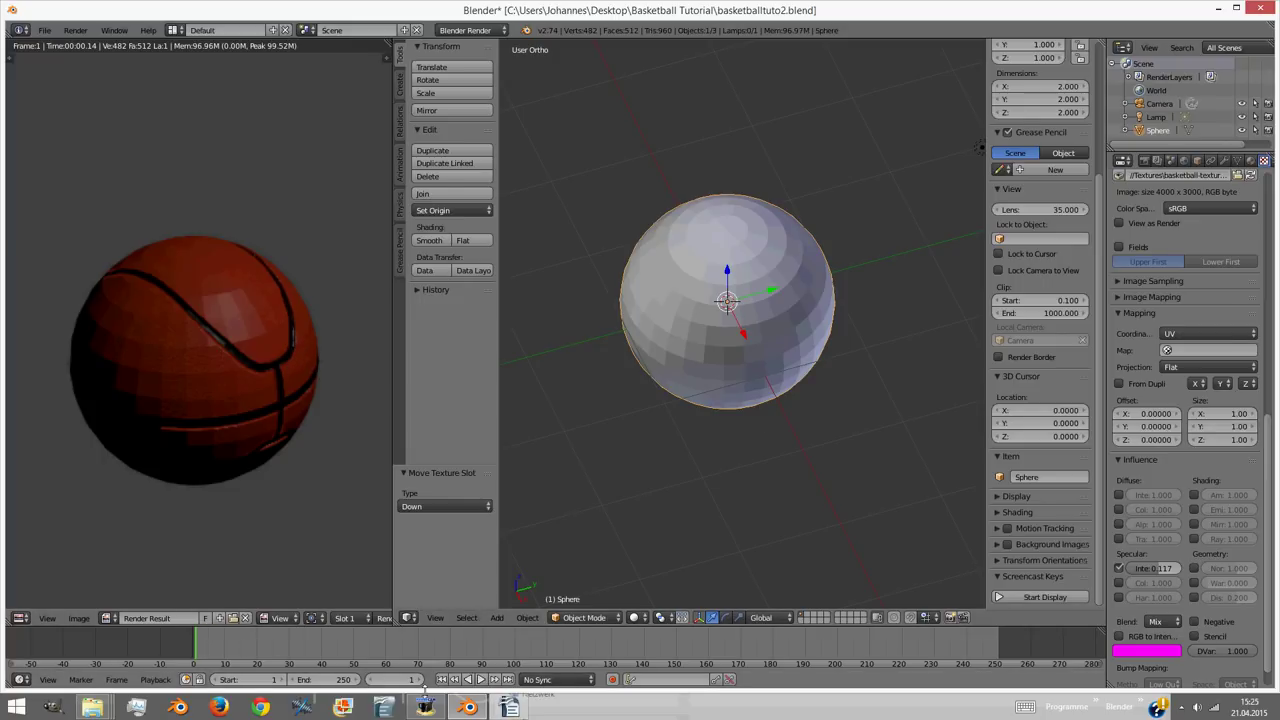
# Give the Basketball_Bump texture brightness 0.5 and contrast 2.3.
pyautogui.scroll(10, 1167, 234)
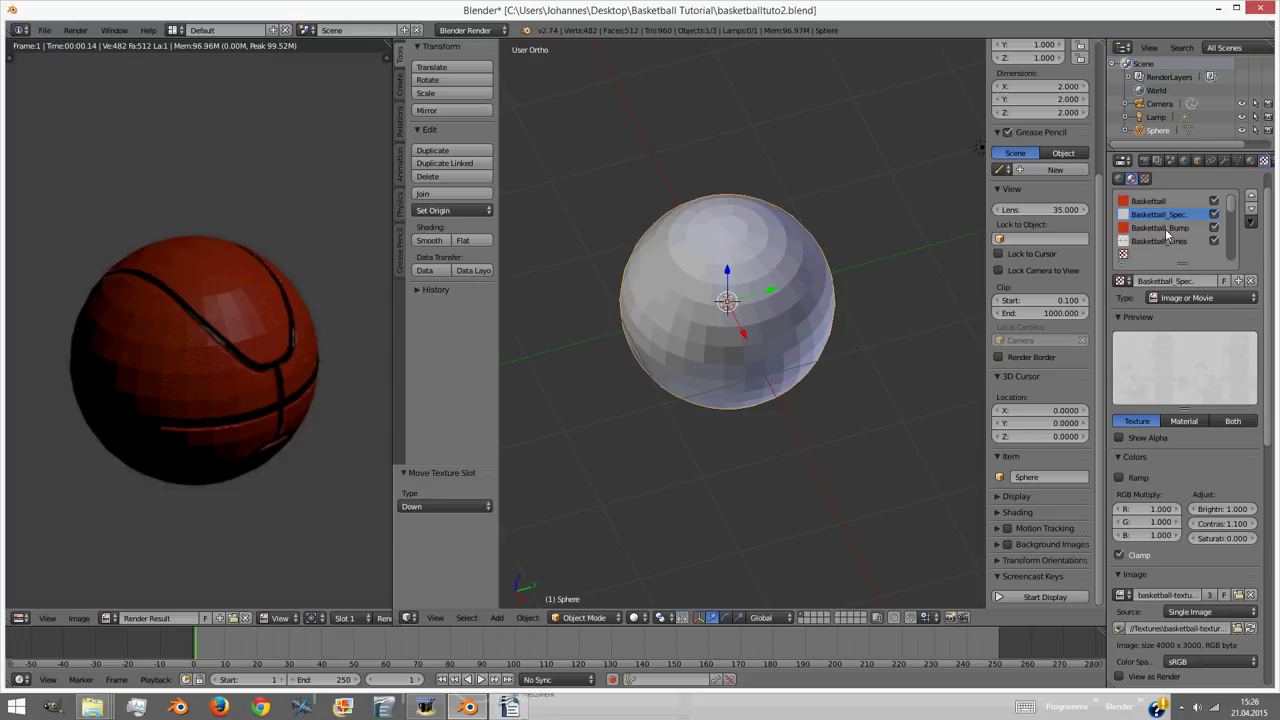
pyautogui.click(1166, 229)
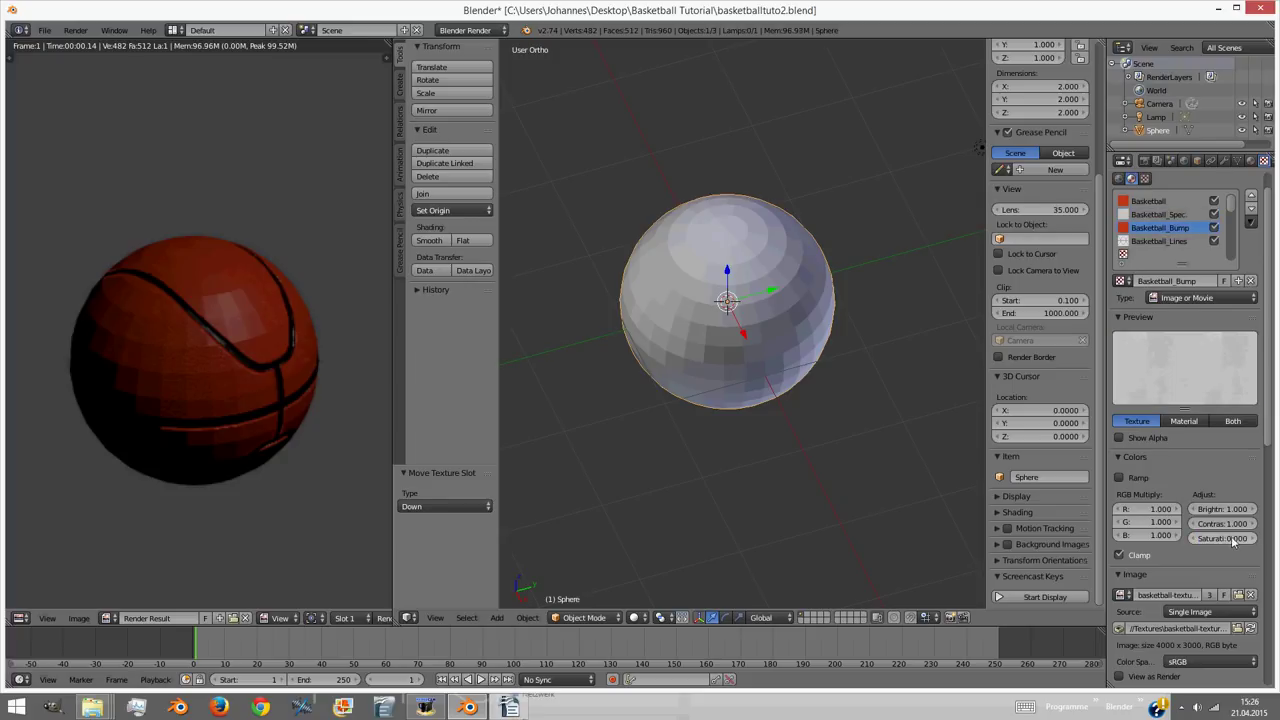
pyautogui.click(1219, 509)
pyautogui.write('0.5')
pyautogui.press('Return')
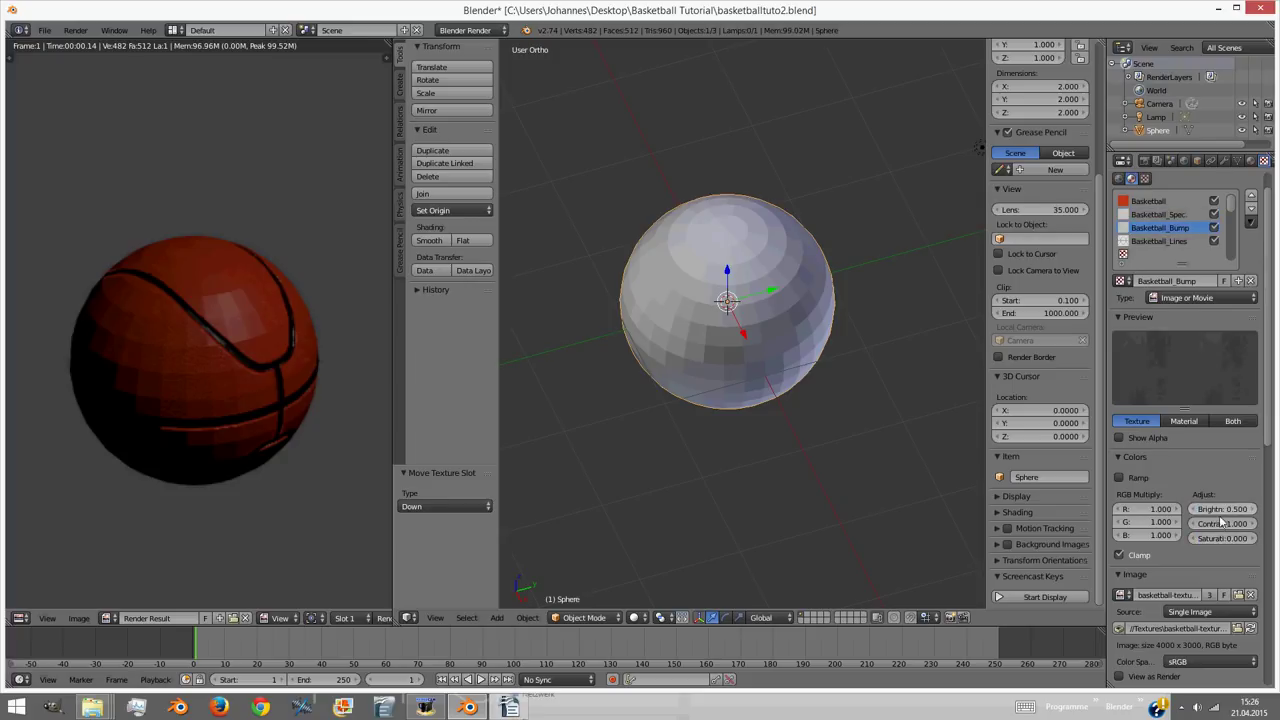
pyautogui.click(1219, 523)
pyautogui.write('2.3')
pyautogui.press('Return')
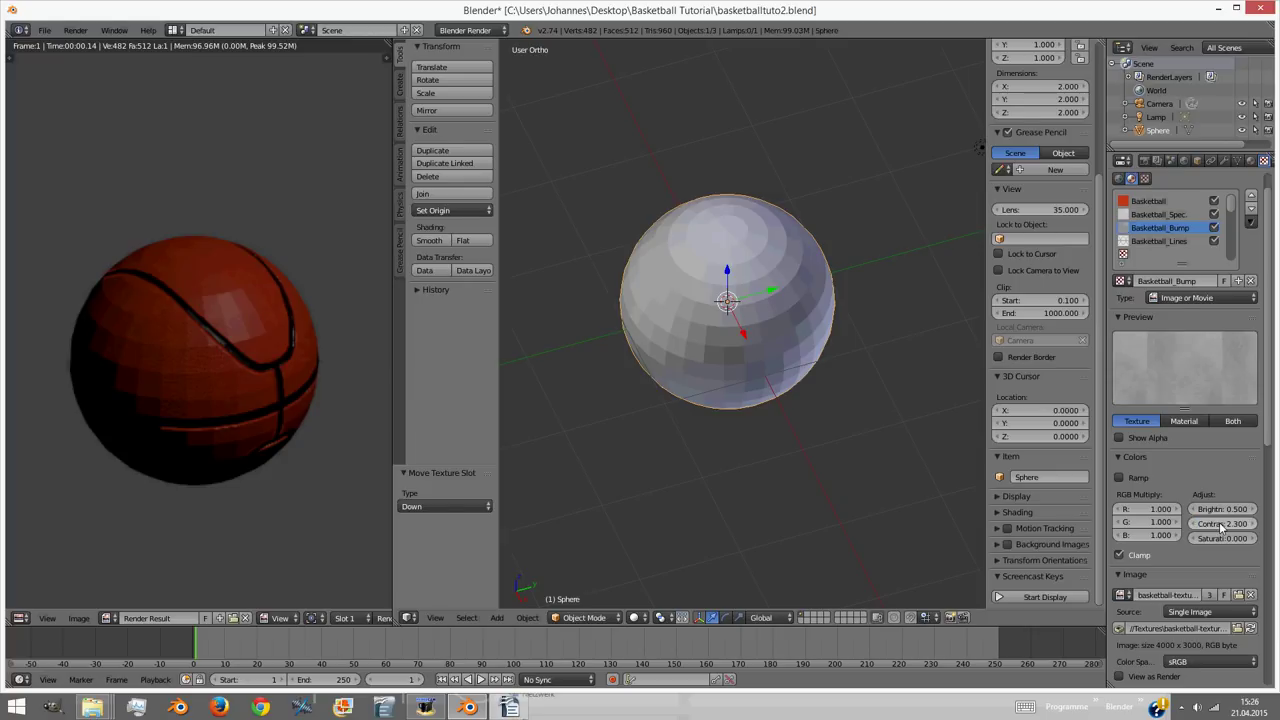
# Make the bump texture affect normals at 0.1 instead of colour, using Best Quality bumps.
pyautogui.scroll(-3, 1158, 545)
pyautogui.scroll(-8, 1158, 545)
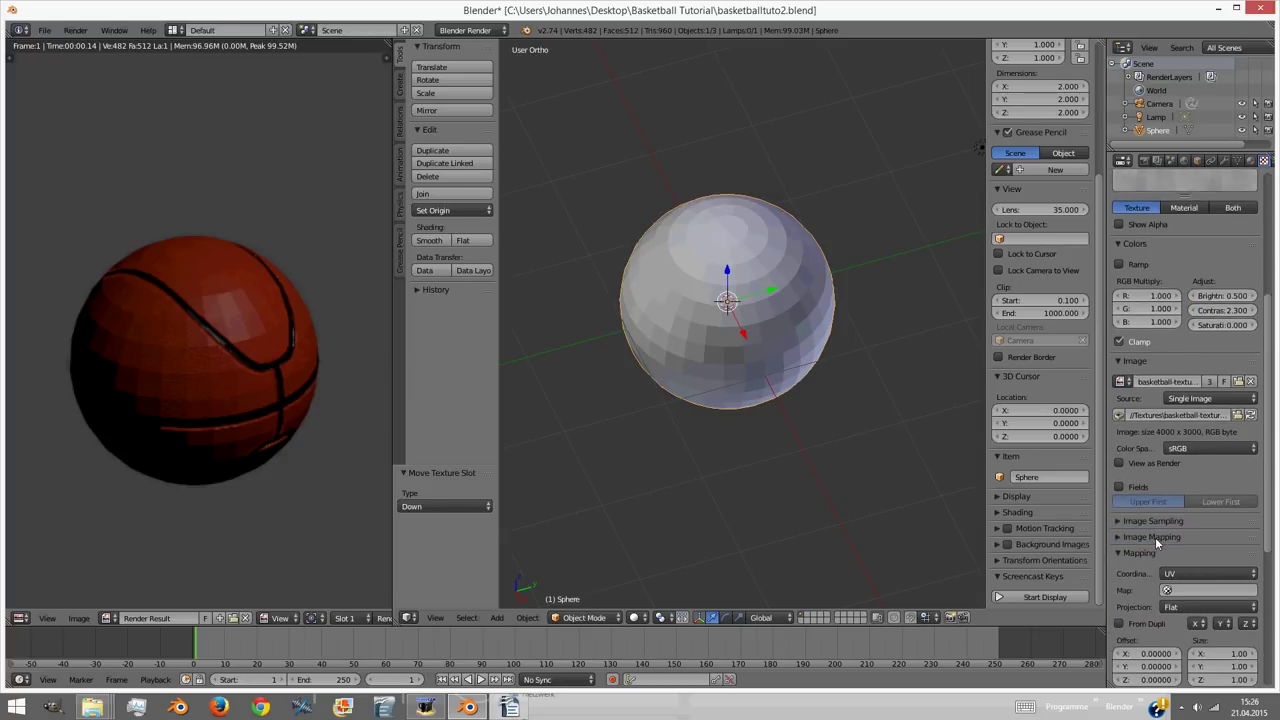
pyautogui.click(1119, 564)
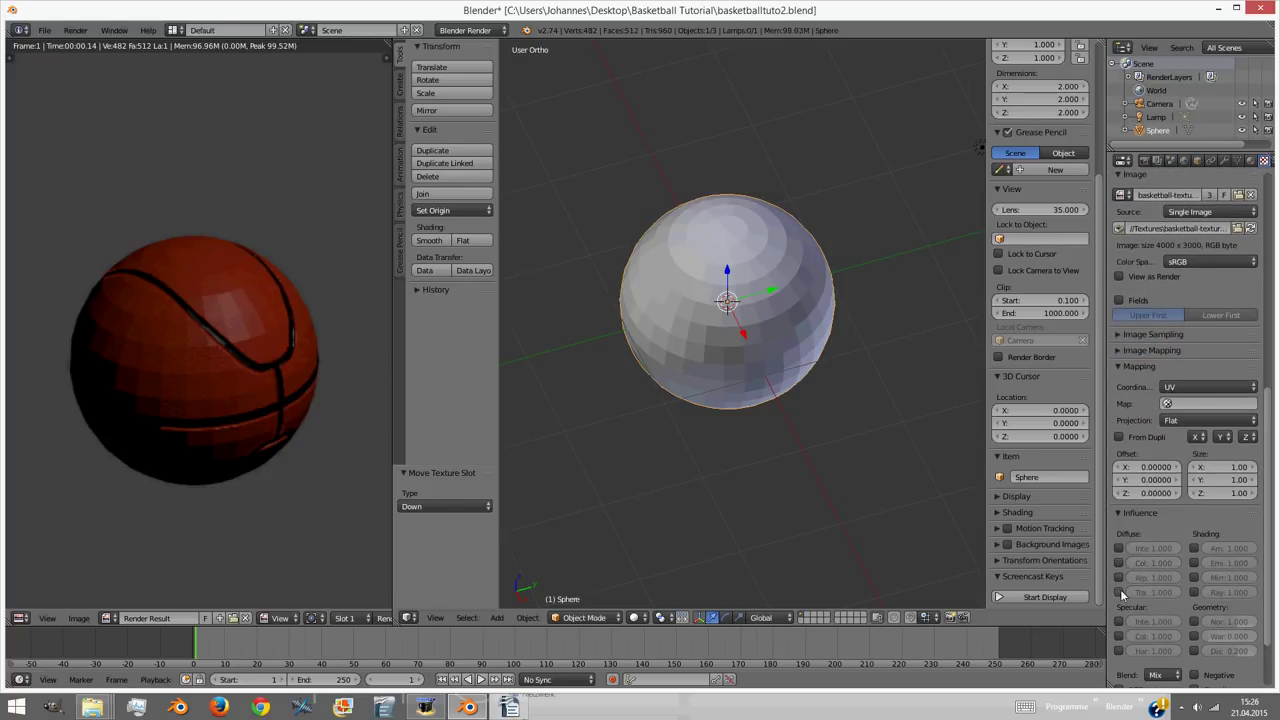
pyautogui.scroll(-2, 1122, 568)
pyautogui.click(1194, 568)
pyautogui.click(1221, 569)
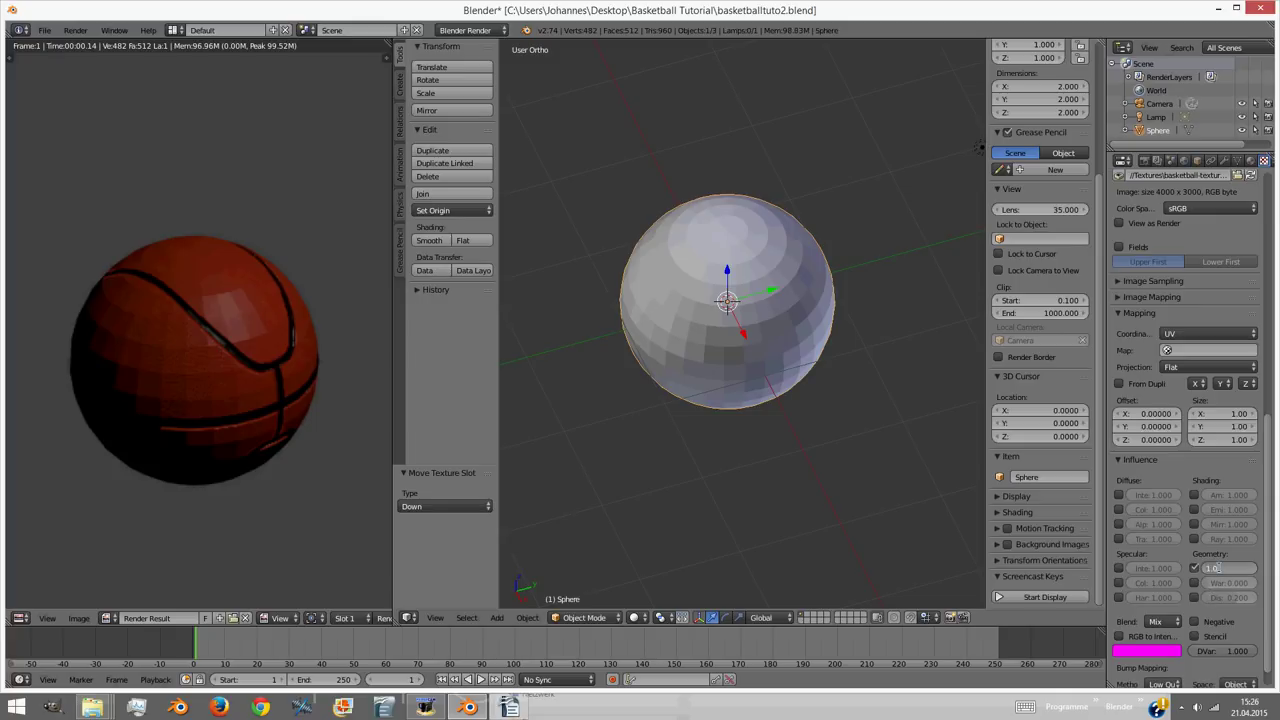
pyautogui.write('0.1')
pyautogui.press('Return')
pyautogui.click(1163, 684)
pyautogui.click(1130, 614)
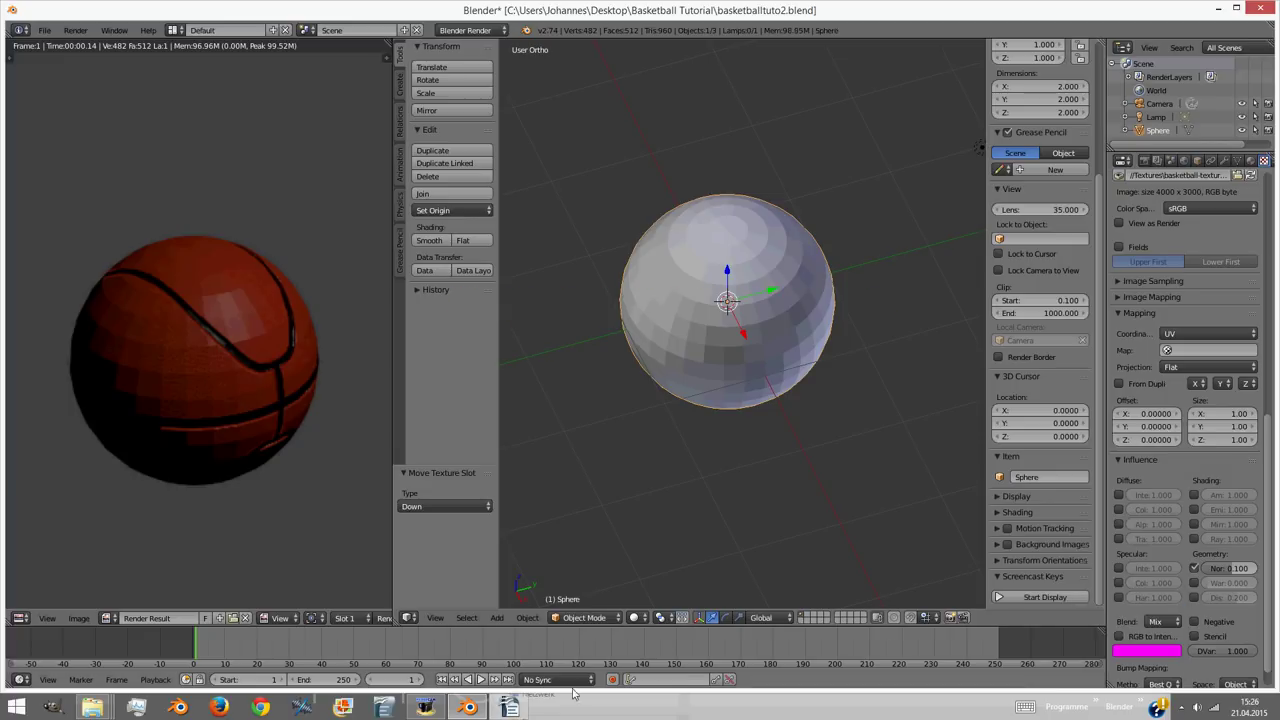
pyautogui.scroll(-1, 1180, 560)
# Render the ball to check the new pebbled bump texture.
pyautogui.press('F12')
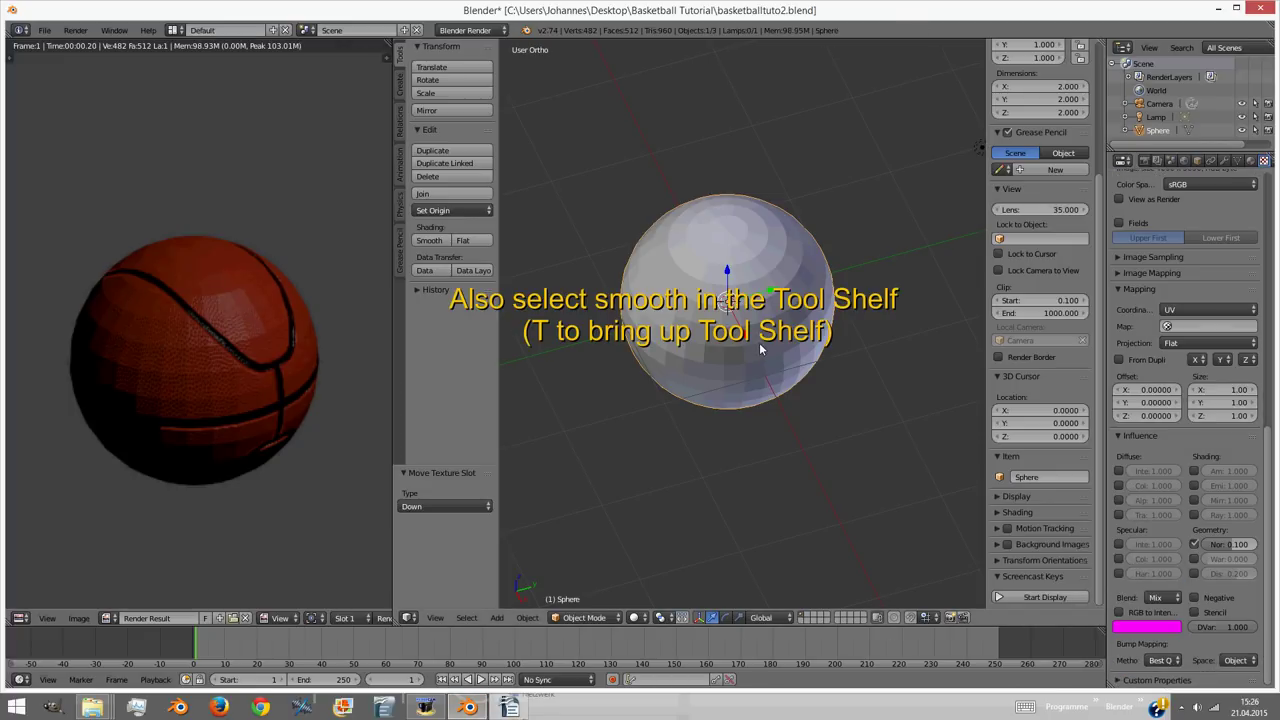
pyautogui.scroll(2, 198, 360)
pyautogui.scroll(-1, 200, 361)
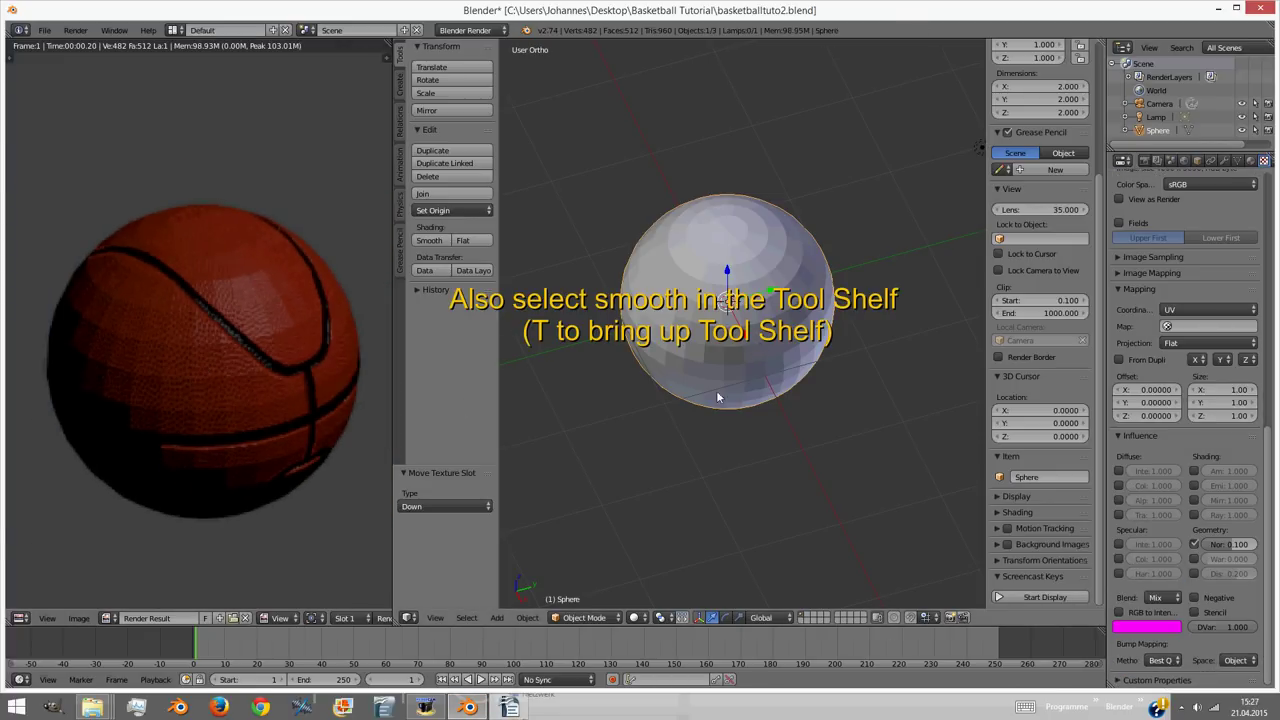
# Apply Shade Smooth to the sphere and render it again.
pyautogui.click(428, 241)
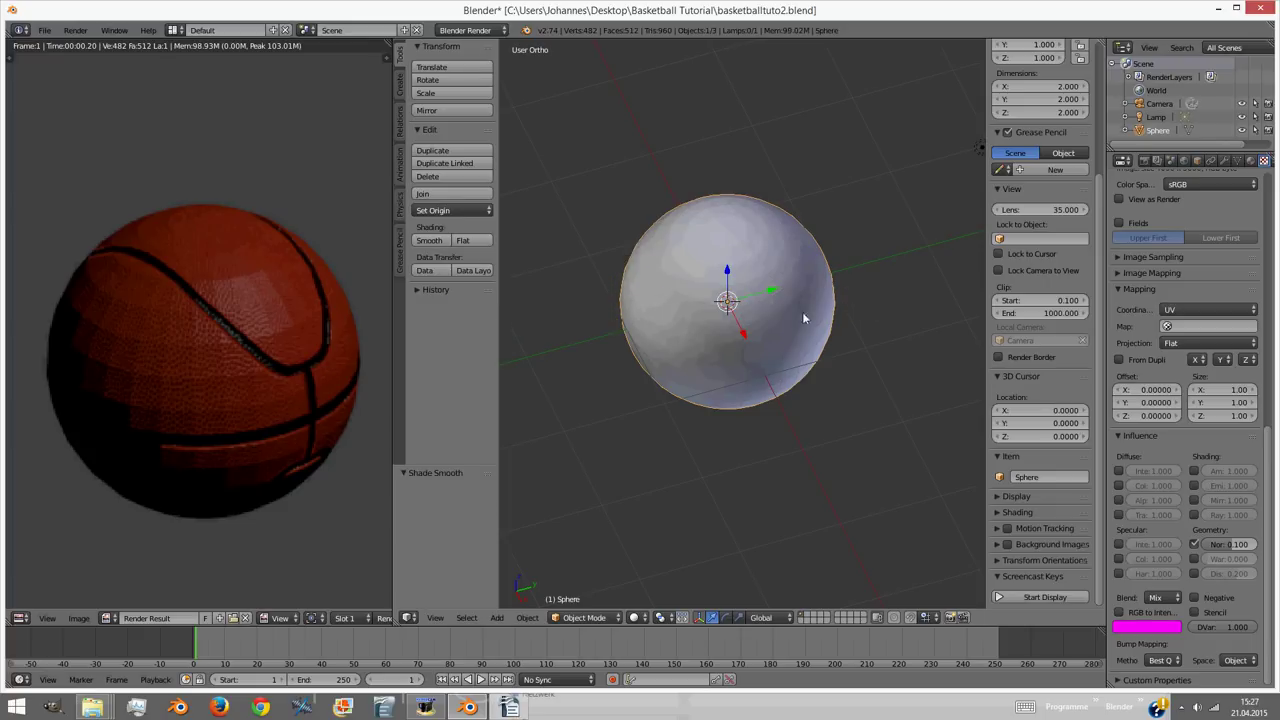
pyautogui.press('F12')
pyautogui.scroll(-1, 302, 365)
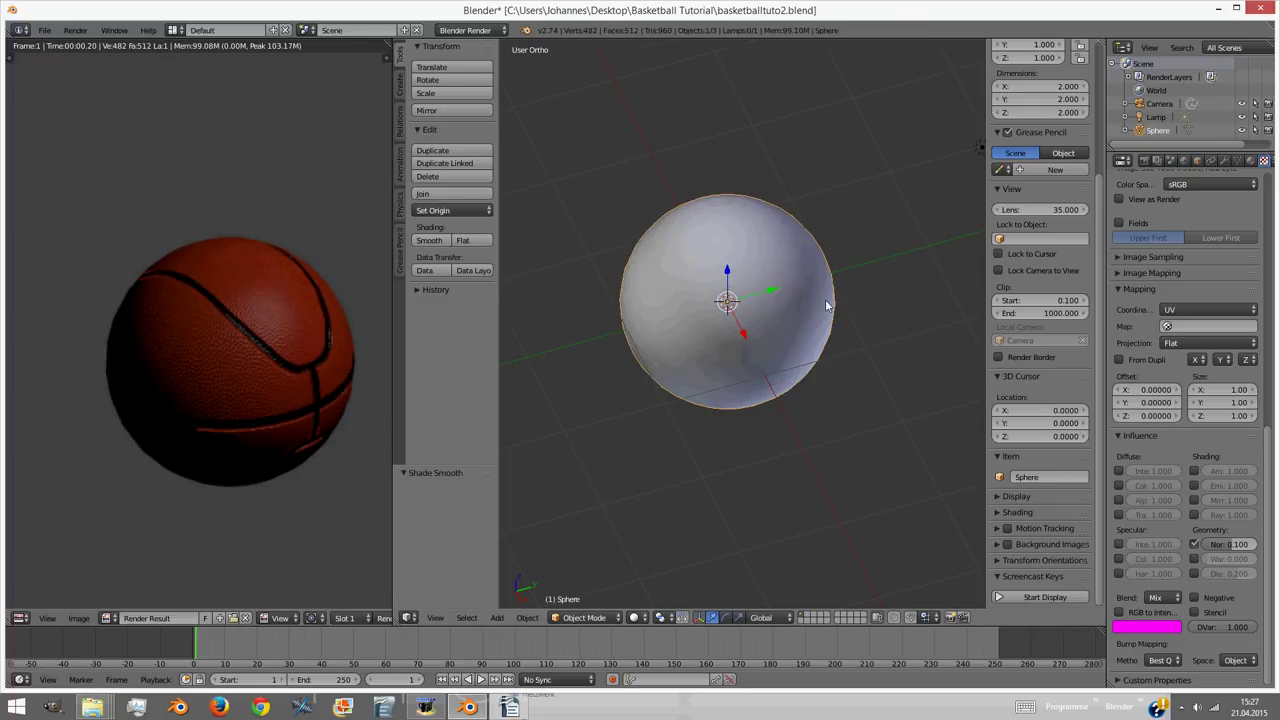
pyautogui.scroll(-1, 825, 303)
# Add a Multiresolution modifier to the sphere and subdivide it twice to level 2.
pyautogui.click(1224, 161)
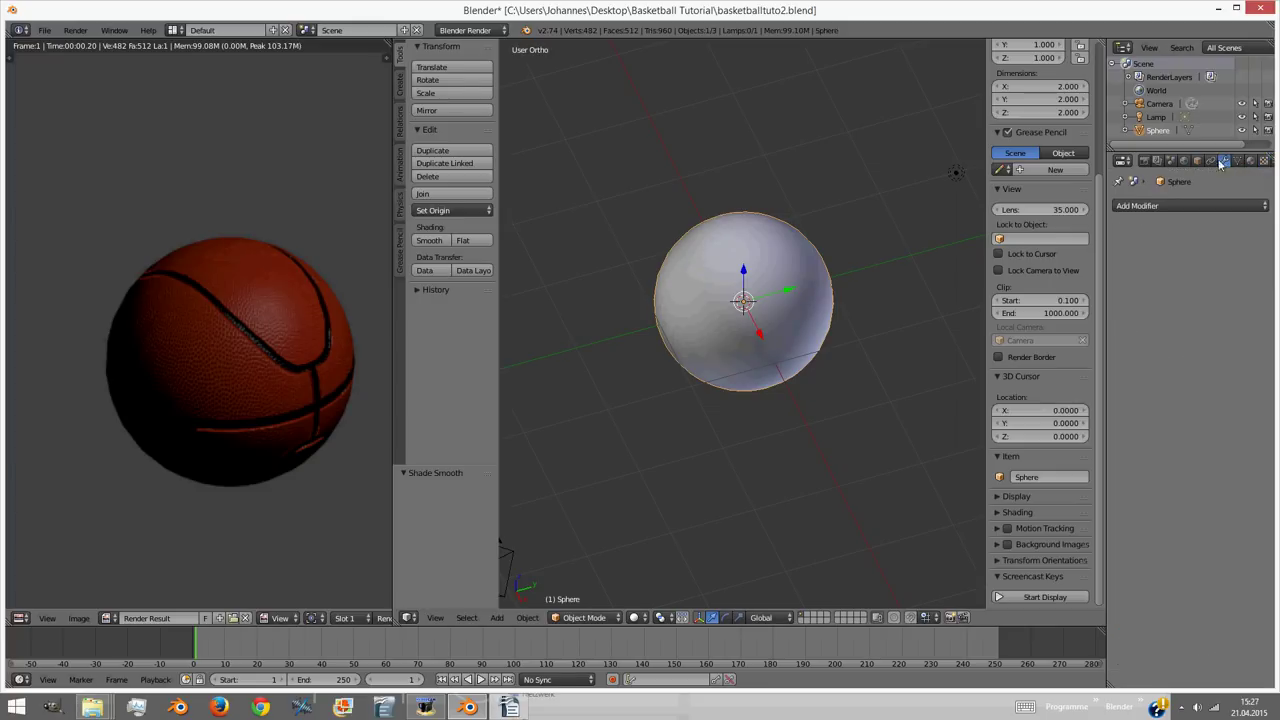
pyautogui.click(1147, 206)
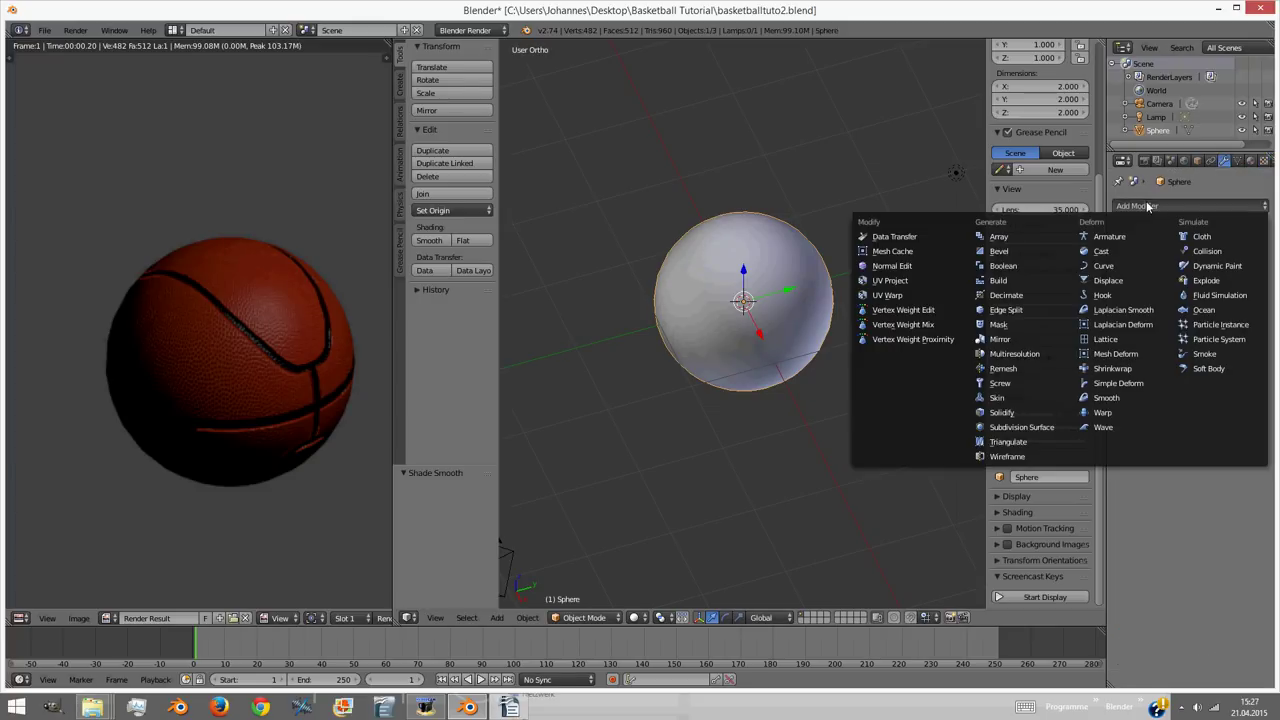
pyautogui.click(1020, 354)
pyautogui.click(1220, 285)
pyautogui.click(1217, 286)
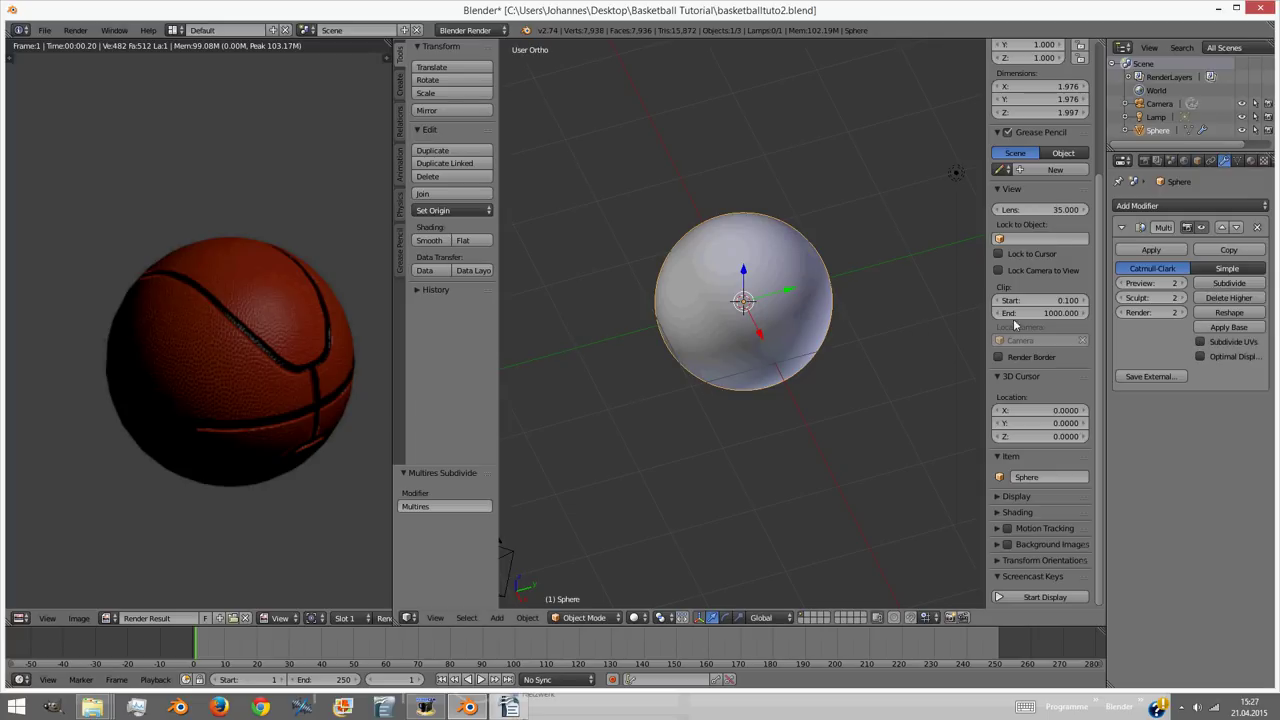
# Render the ball, enable Subdivide UVs, and render it again.
pyautogui.press('F12')
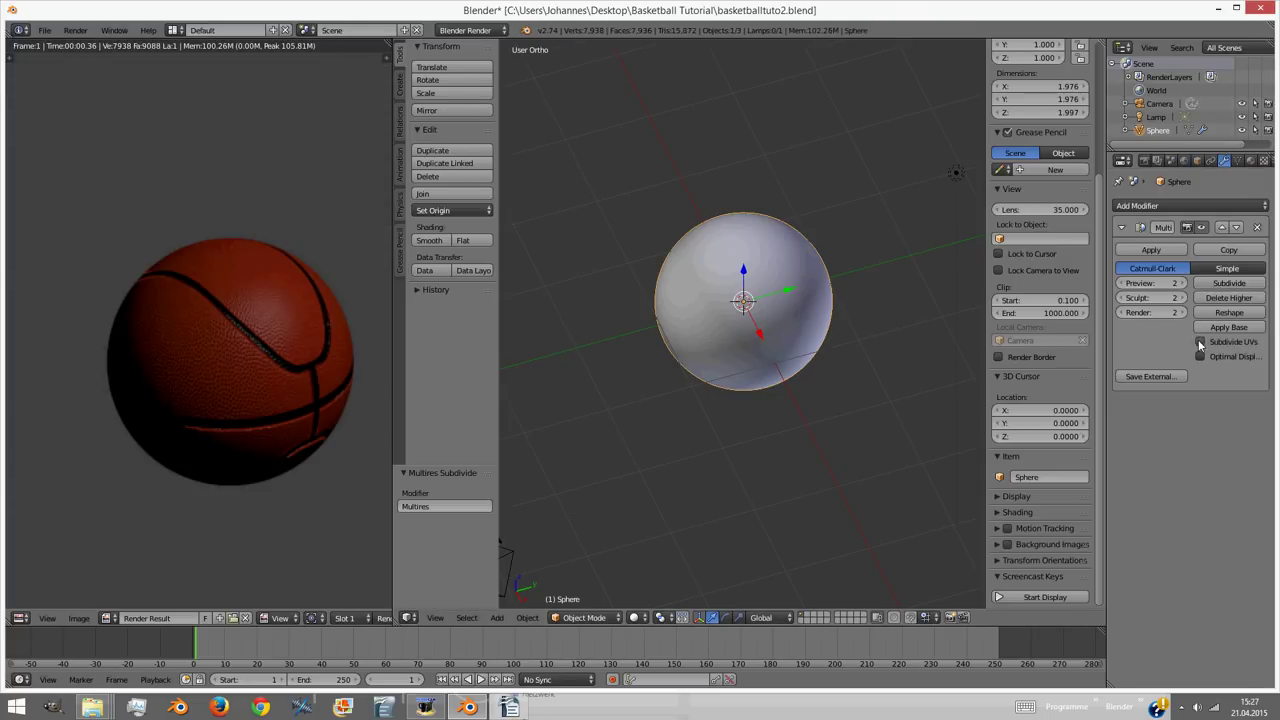
pyautogui.click(1200, 341)
pyautogui.press('F12')
pyautogui.press('F12')
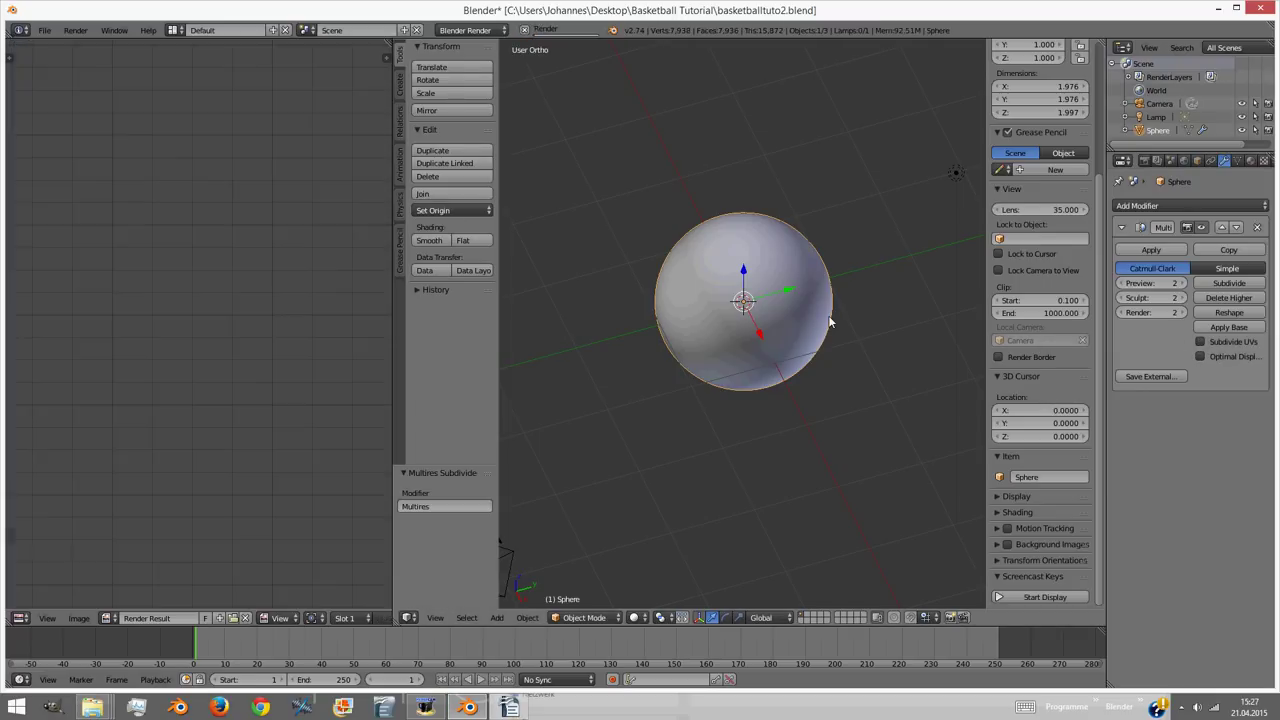